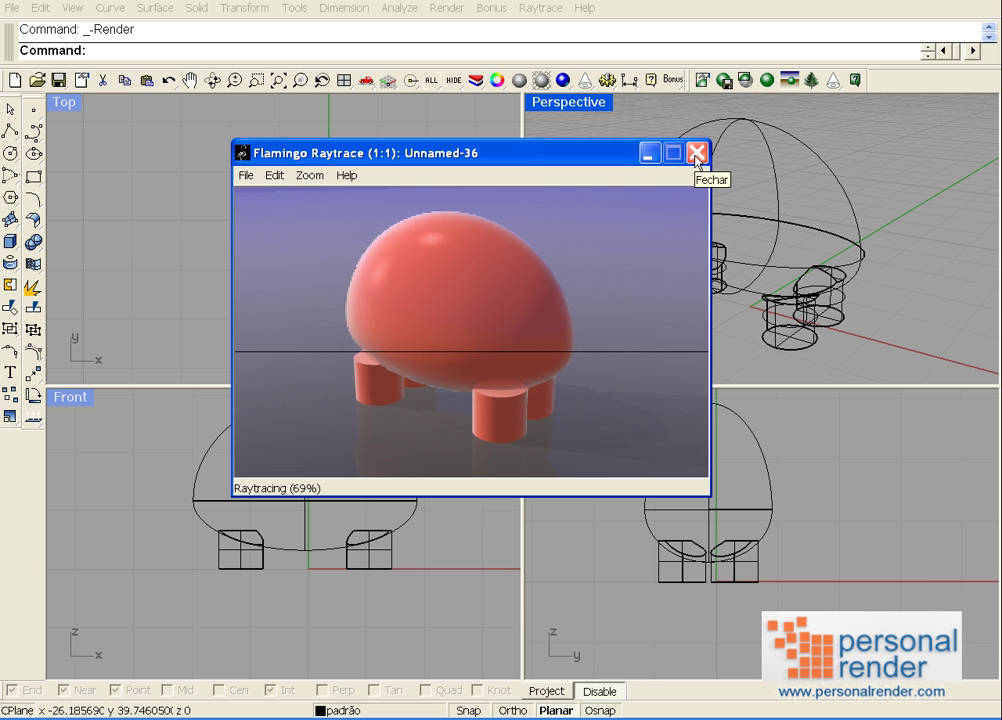
Close the render window, select the whole model, and show the Decals section of its object properties.
{"action": "left_click", "coordinate": [696, 156]}
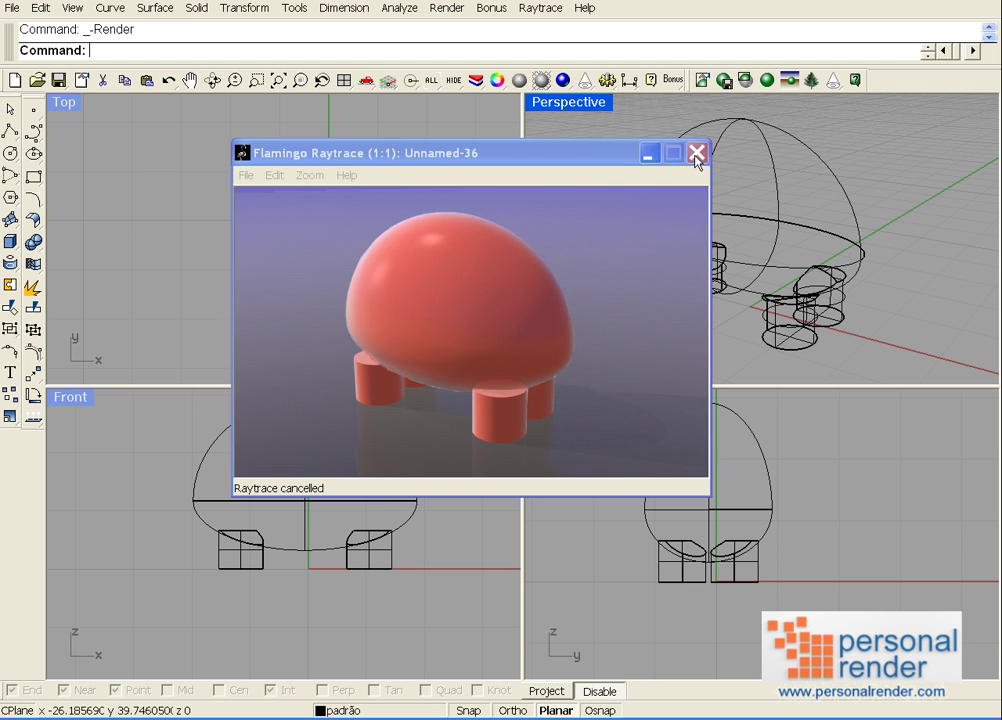
{"action": "left_click", "coordinate": [720, 139]}
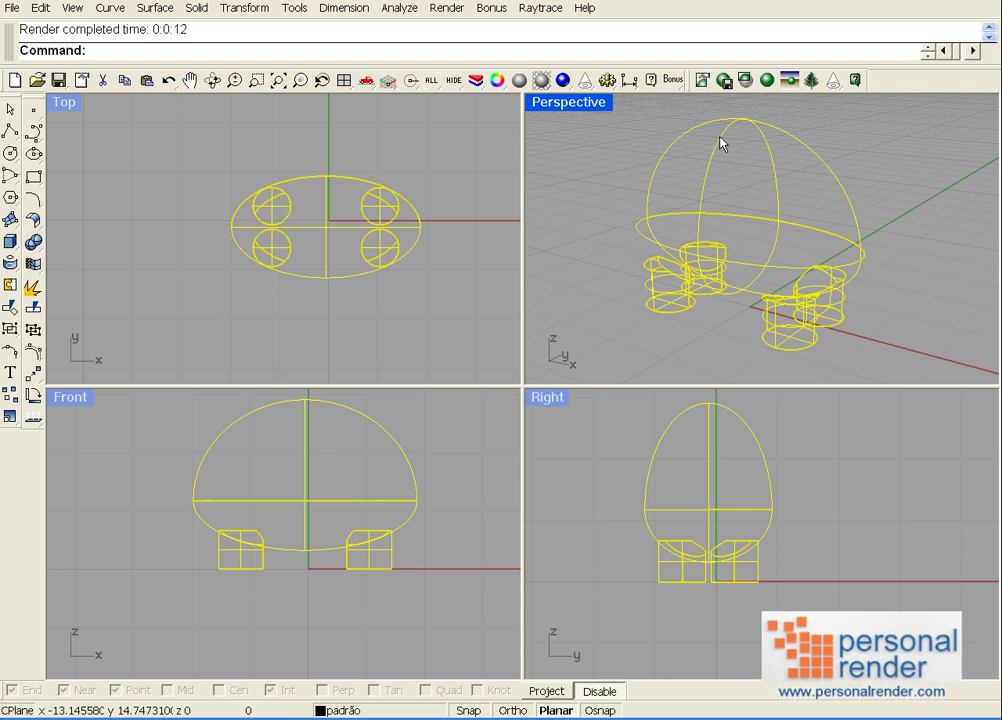
{"action": "left_click", "coordinate": [498, 82]}
{"action": "left_click", "coordinate": [156, 144]}
{"action": "left_click_drag", "start_coordinate": [153, 186], "coordinate": [155, 166]}
{"action": "left_click", "coordinate": [96, 190]}
{"action": "left_click", "coordinate": [96, 187]}
{"action": "left_click", "coordinate": [158, 146]}
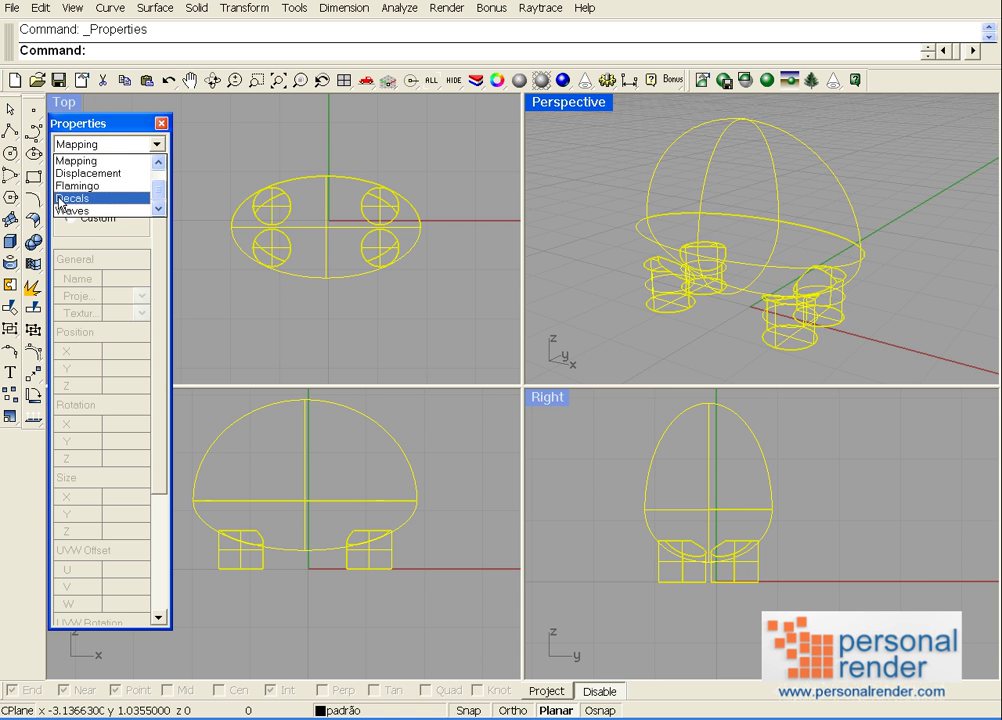
{"action": "left_click", "coordinate": [110, 200]}
Add a decal to the model, previewing the bitmaps in the decal folder as thumbnails and choosing 1.jpg.
{"action": "left_click", "coordinate": [134, 497]}
{"action": "left_click", "coordinate": [546, 186]}
{"action": "left_click", "coordinate": [556, 205]}
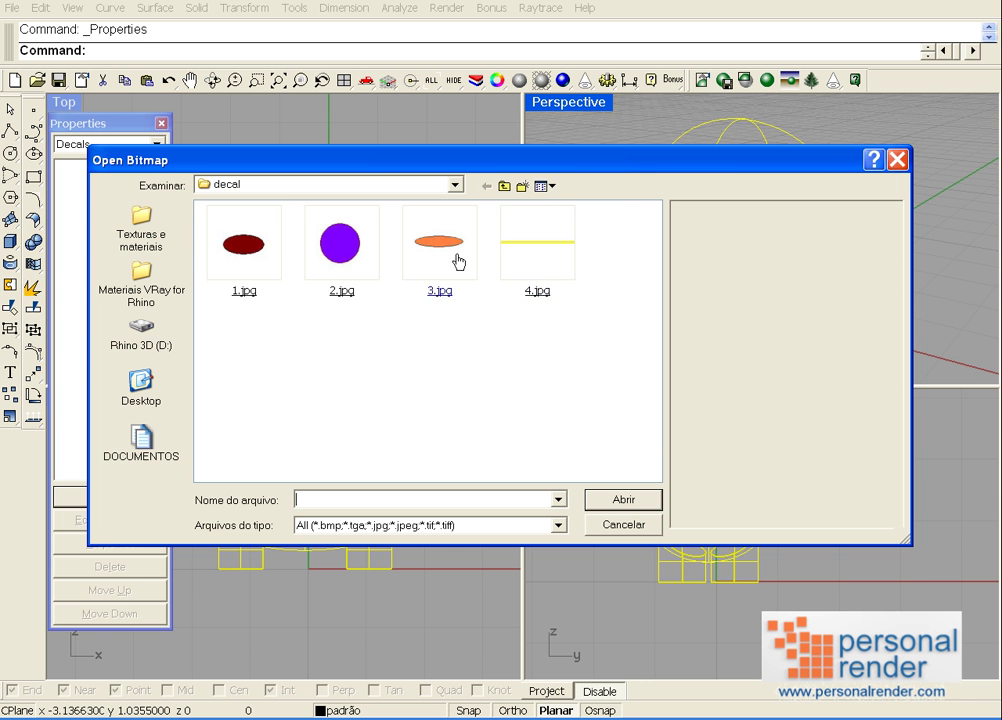
{"action": "left_click", "coordinate": [279, 280]}
{"action": "left_click", "coordinate": [369, 277]}
{"action": "left_click", "coordinate": [479, 270]}
{"action": "left_click", "coordinate": [512, 277]}
{"action": "left_click", "coordinate": [266, 275]}
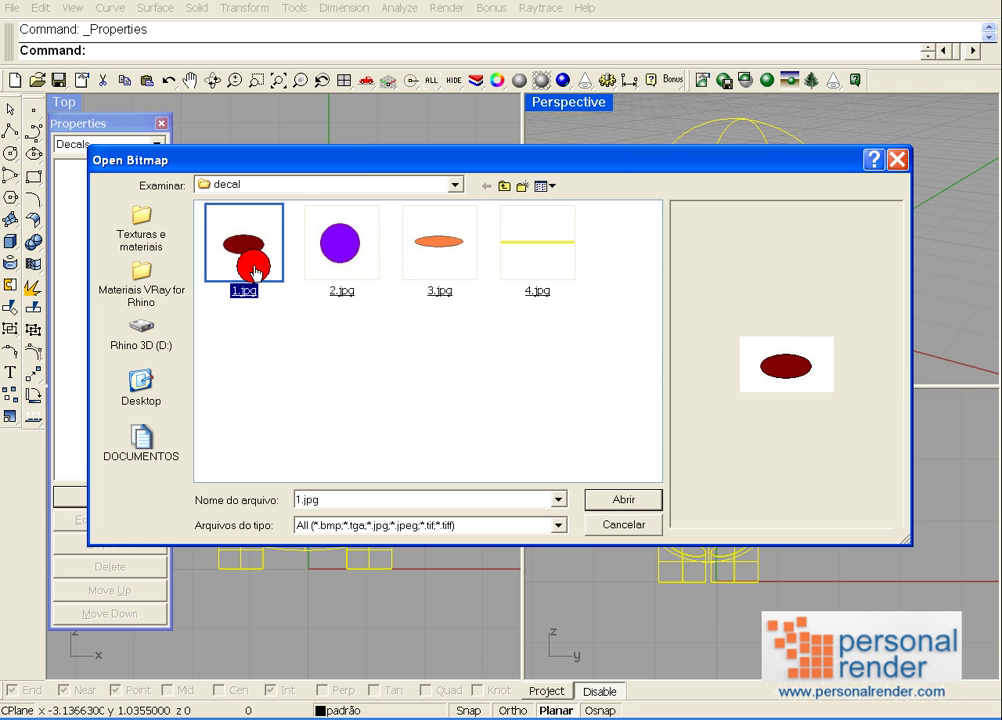
{"action": "double_click", "coordinate": [256, 273]}
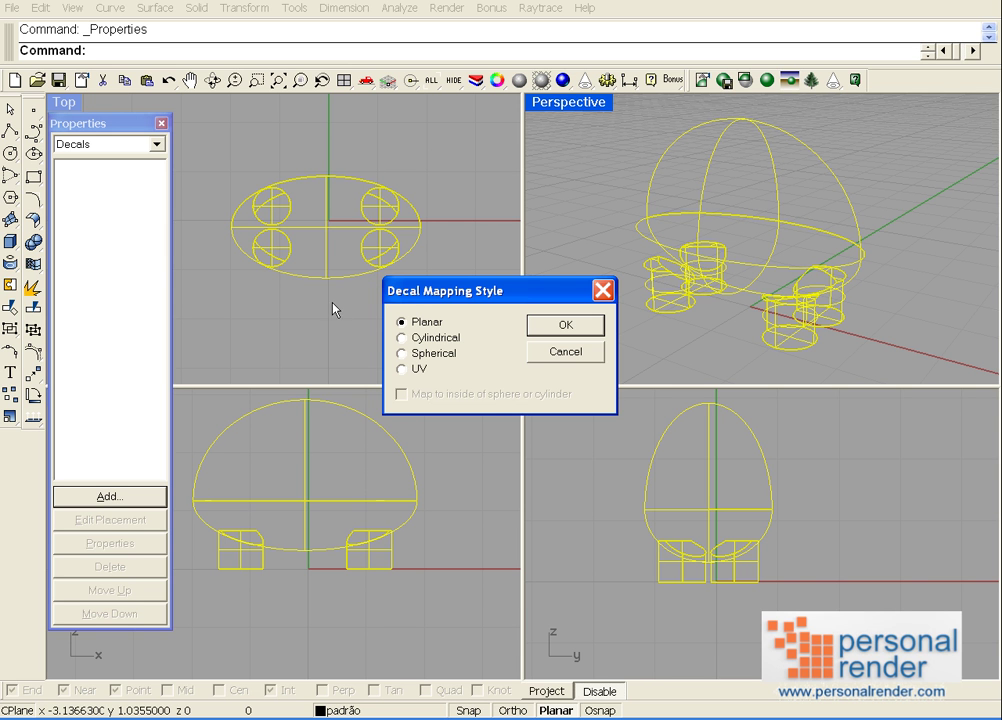
Use cylindrical mapping to the inside, and place a cylinder of about 0.4 radius at the body's front edge in the Top view.
{"action": "left_click", "coordinate": [402, 338]}
{"action": "left_click", "coordinate": [403, 395]}
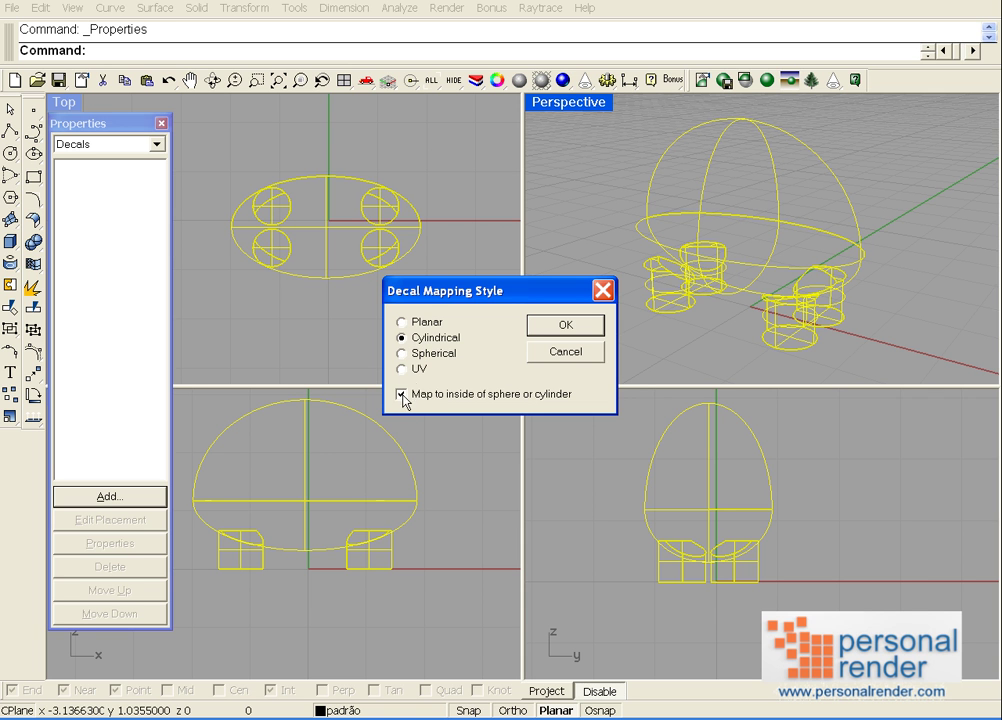
{"action": "left_click", "coordinate": [545, 329]}
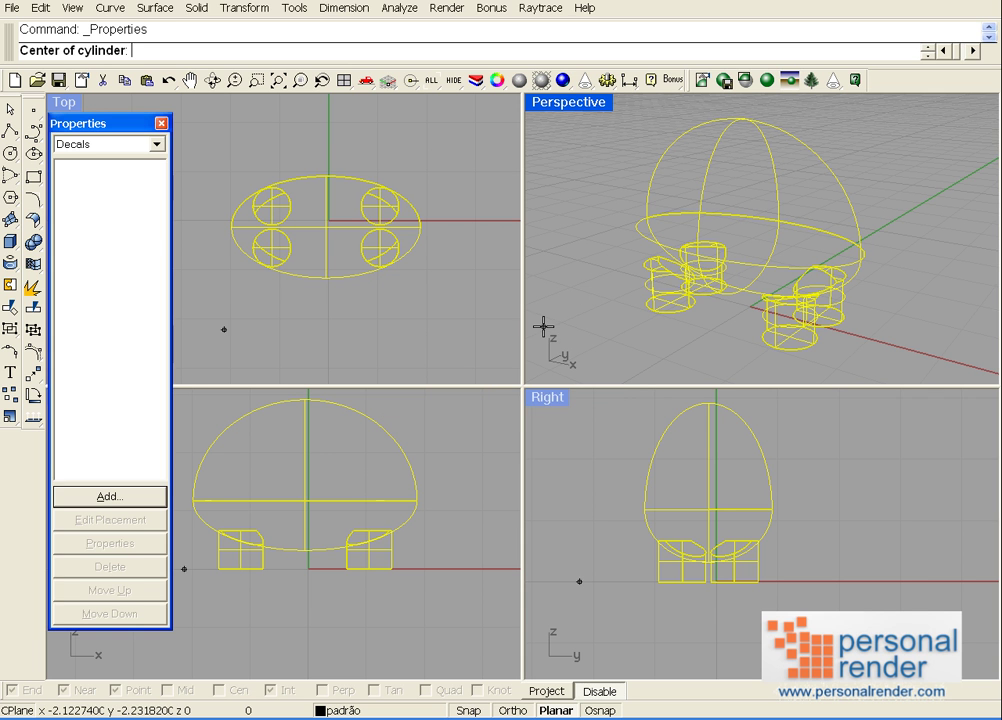
{"action": "left_click", "coordinate": [326, 283]}
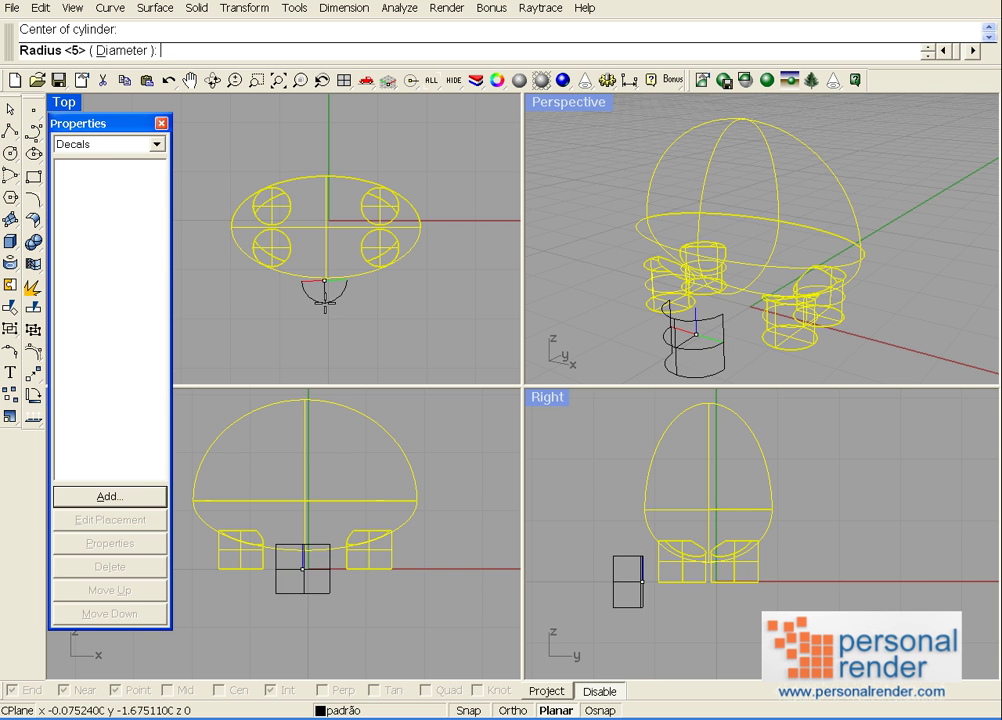
{"action": "left_click", "coordinate": [326, 301]}
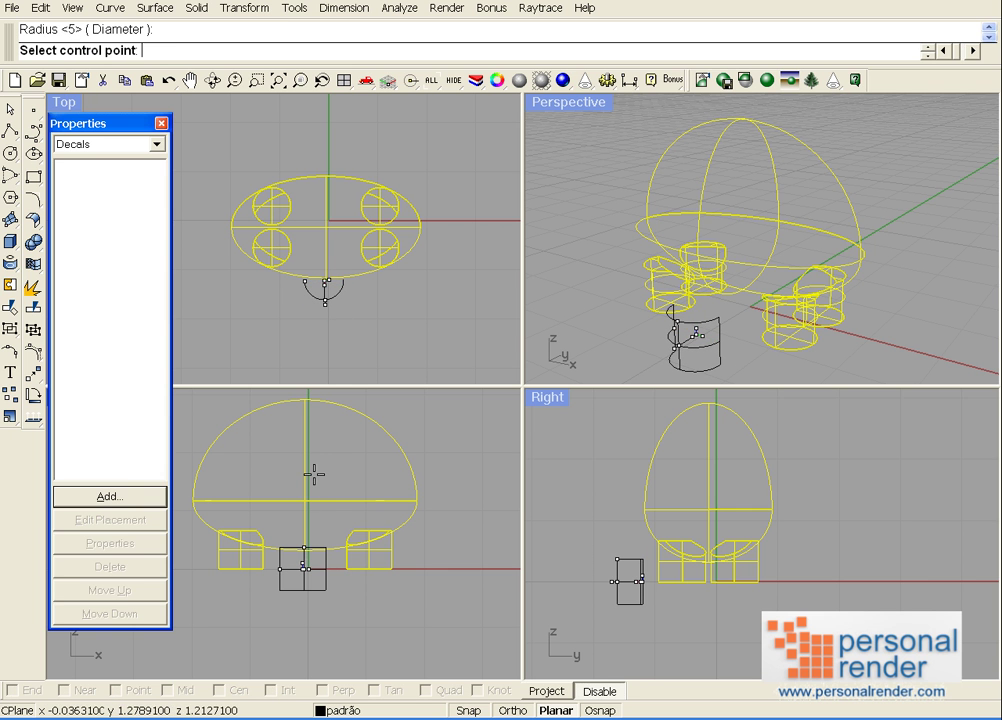
Raise the decal cylinder to about z 1.47 against the body, nudge its centre toward the body, and accept the placement.
{"action": "left_click", "coordinate": [303, 566]}
{"action": "left_click", "coordinate": [303, 485]}
{"action": "left_click", "coordinate": [326, 305]}
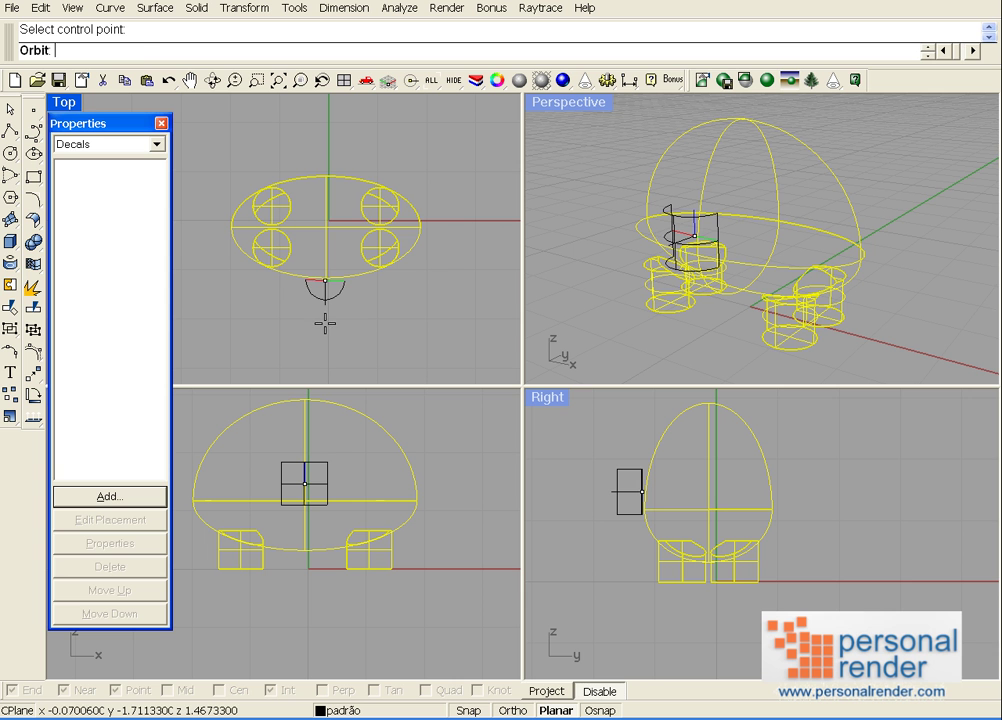
{"action": "left_click", "coordinate": [324, 324]}
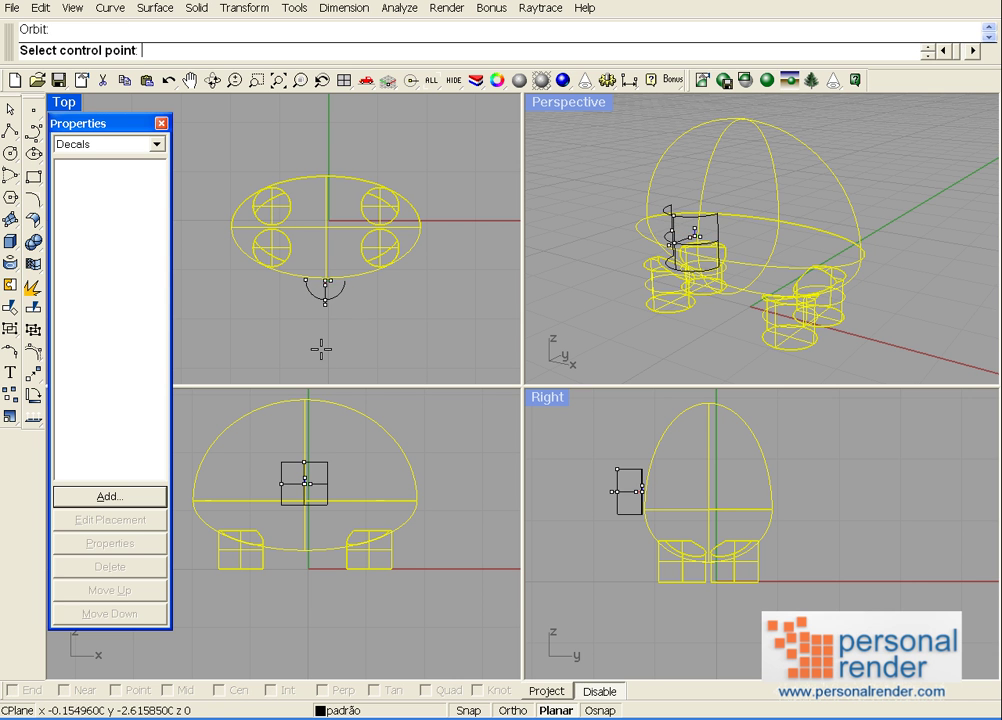
{"action": "left_click", "coordinate": [325, 279]}
{"action": "left_click", "coordinate": [325, 277]}
{"action": "right_click", "coordinate": [364, 333]}
Mask the 1.jpg decal by color, sampling the white image background as the masked color, and accept the decal.
{"action": "left_click", "coordinate": [476, 293]}
{"action": "left_click", "coordinate": [470, 324]}
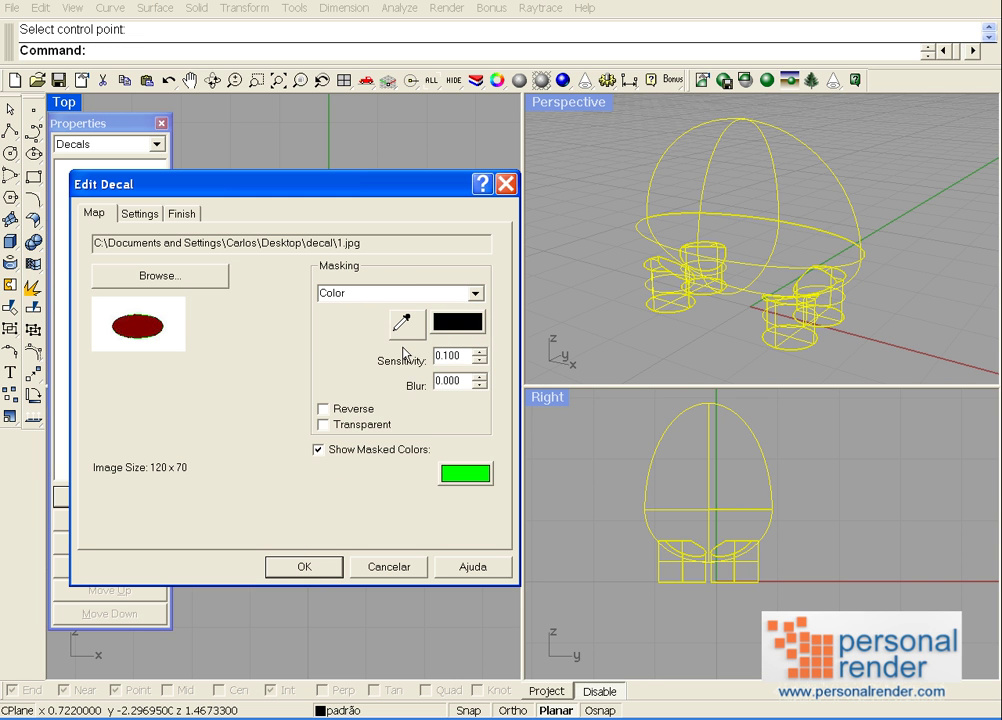
{"action": "left_click", "coordinate": [409, 324]}
{"action": "left_click", "coordinate": [172, 329]}
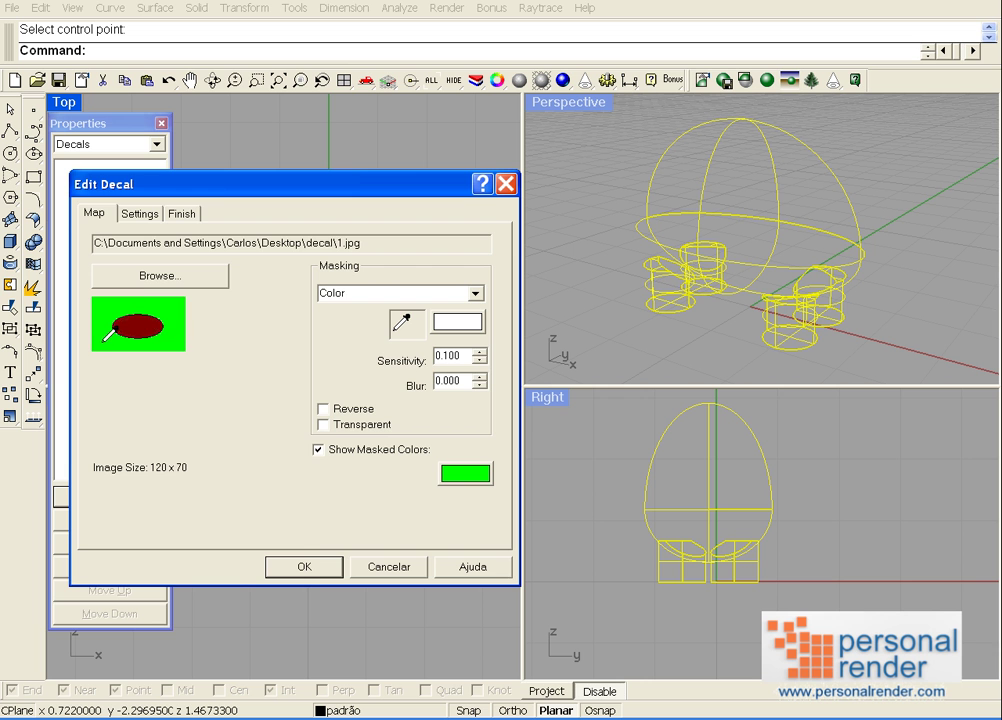
{"action": "left_click", "coordinate": [306, 567]}
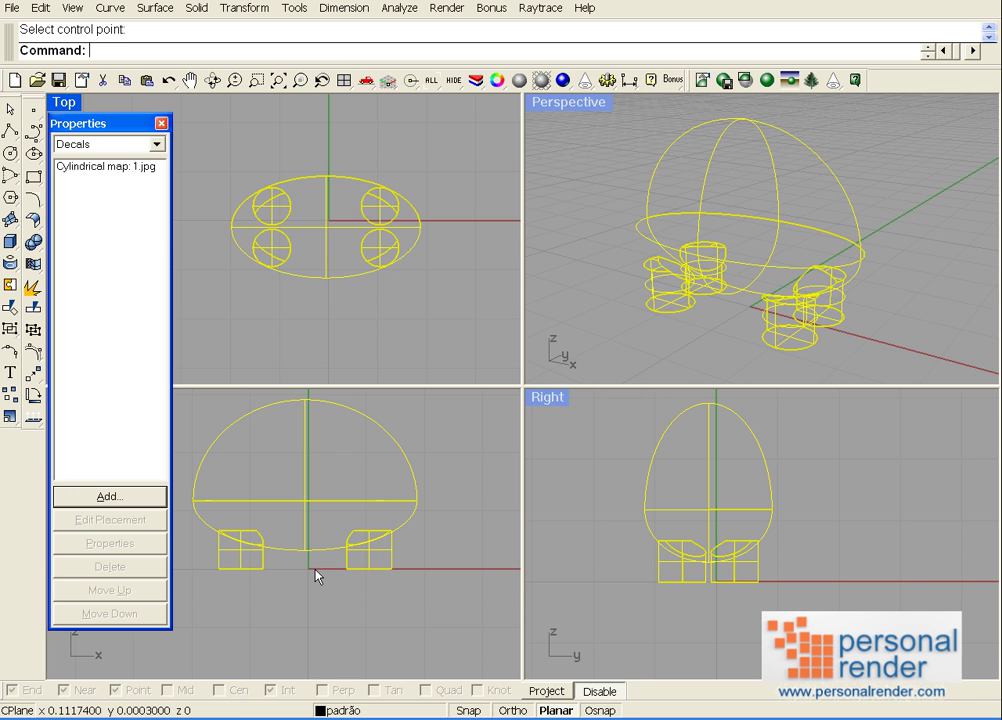
Raytrace the Perspective view to check the 1.jpg decal on the body, and close the render.
{"action": "left_click", "coordinate": [575, 113]}
{"action": "left_click", "coordinate": [767, 81]}
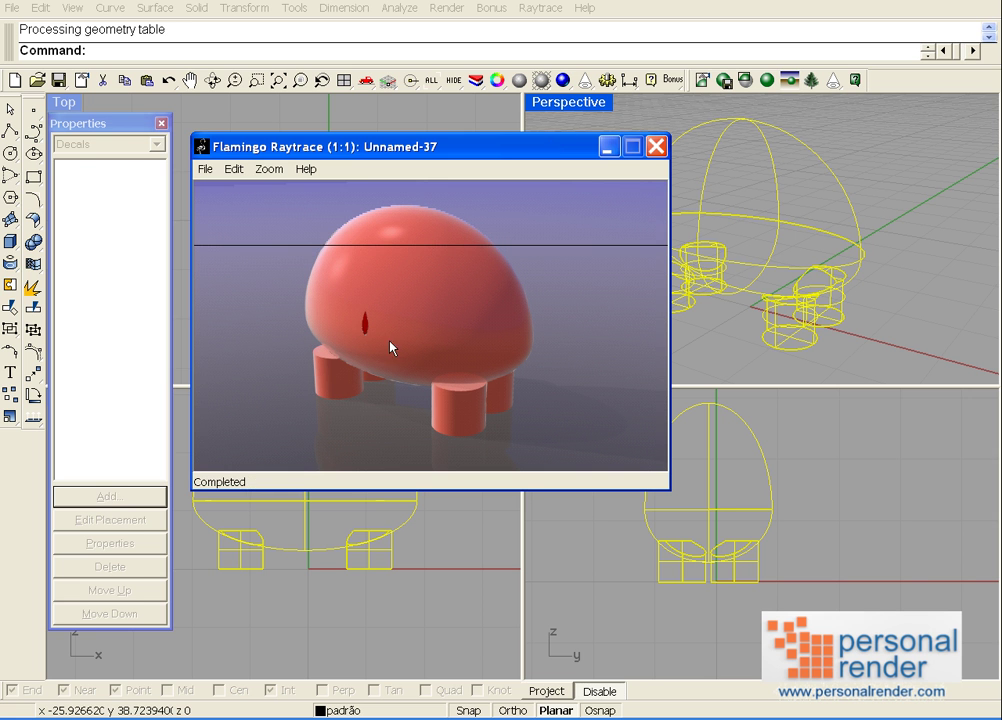
{"action": "left_click", "coordinate": [655, 150]}
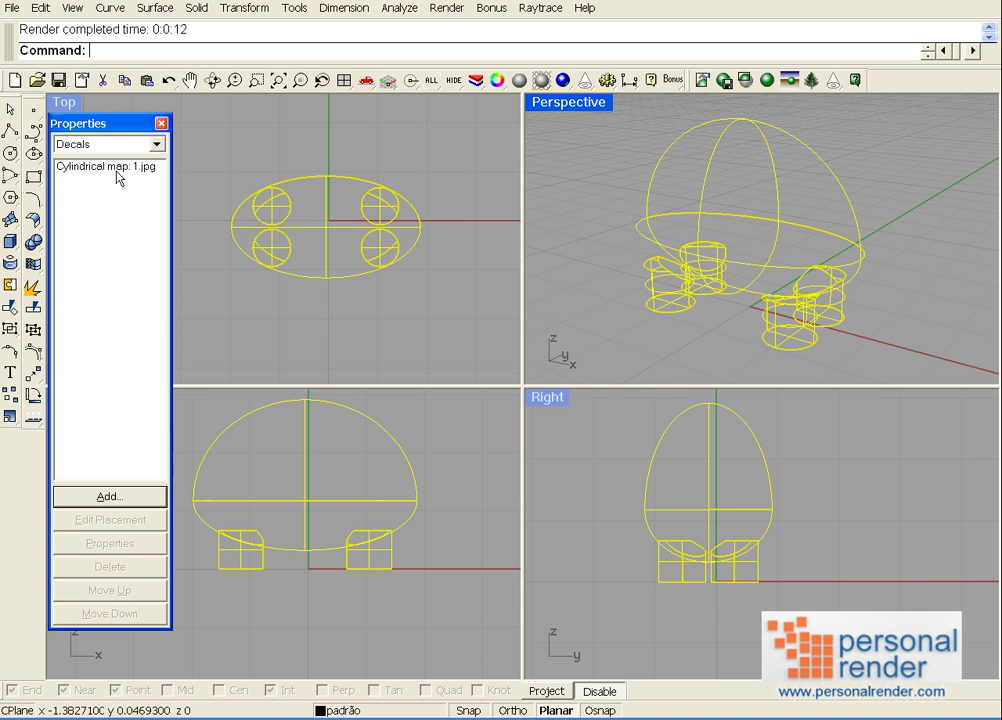
Edit the placement of the 1.jpg decal, enlarging its mapping cylinder's radius in the Top view.
{"action": "left_click", "coordinate": [110, 168]}
{"action": "left_click", "coordinate": [106, 521]}
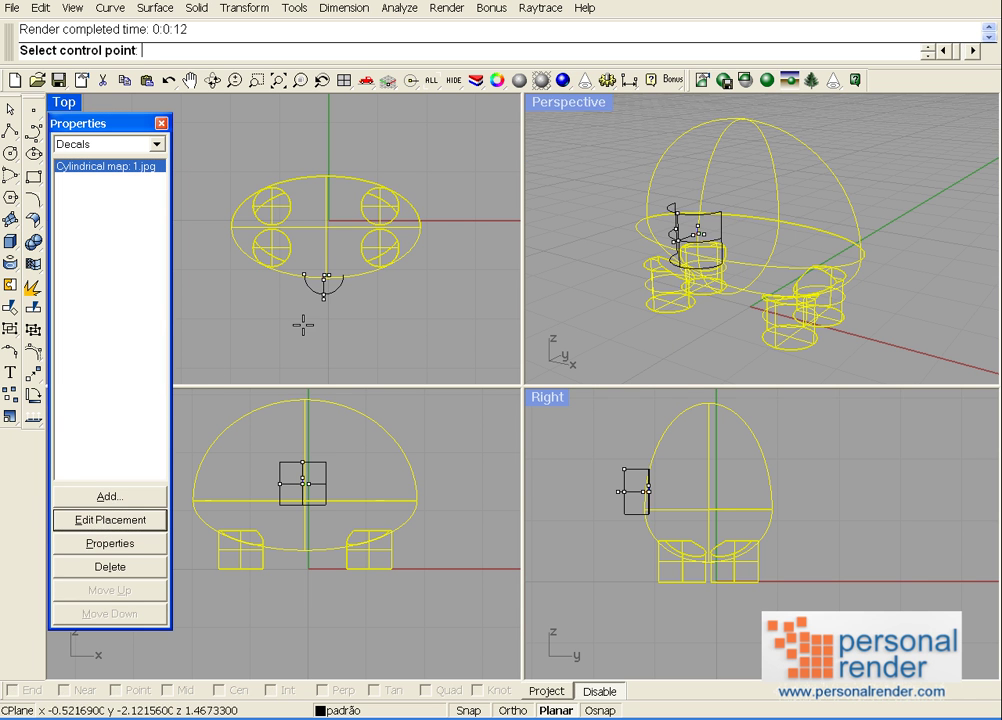
{"action": "left_click", "coordinate": [324, 274]}
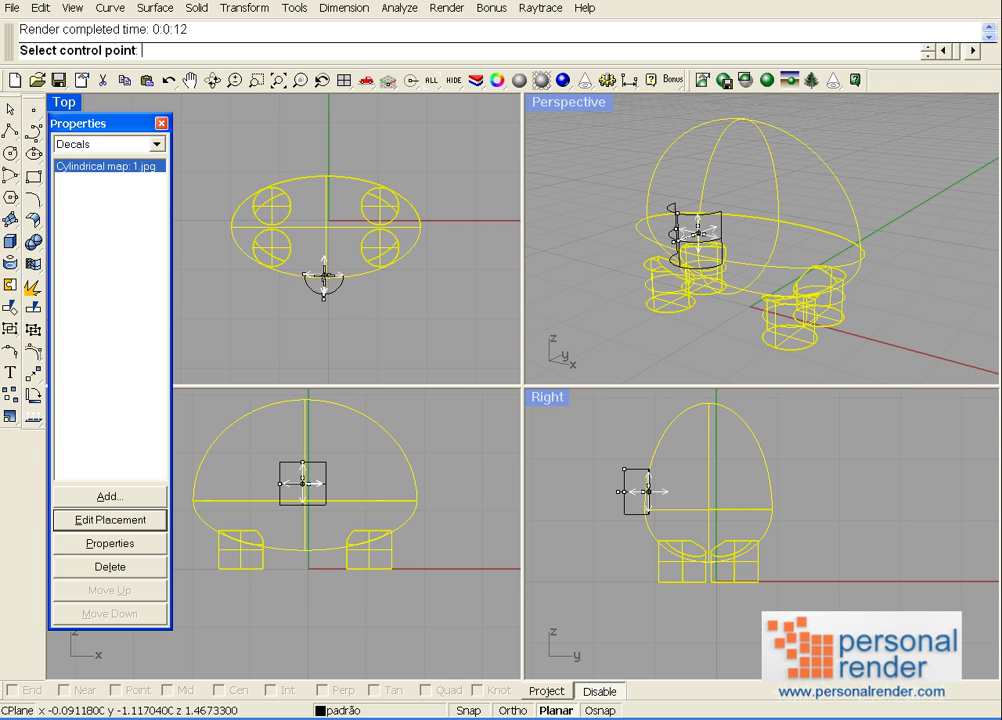
{"action": "left_click", "coordinate": [342, 275]}
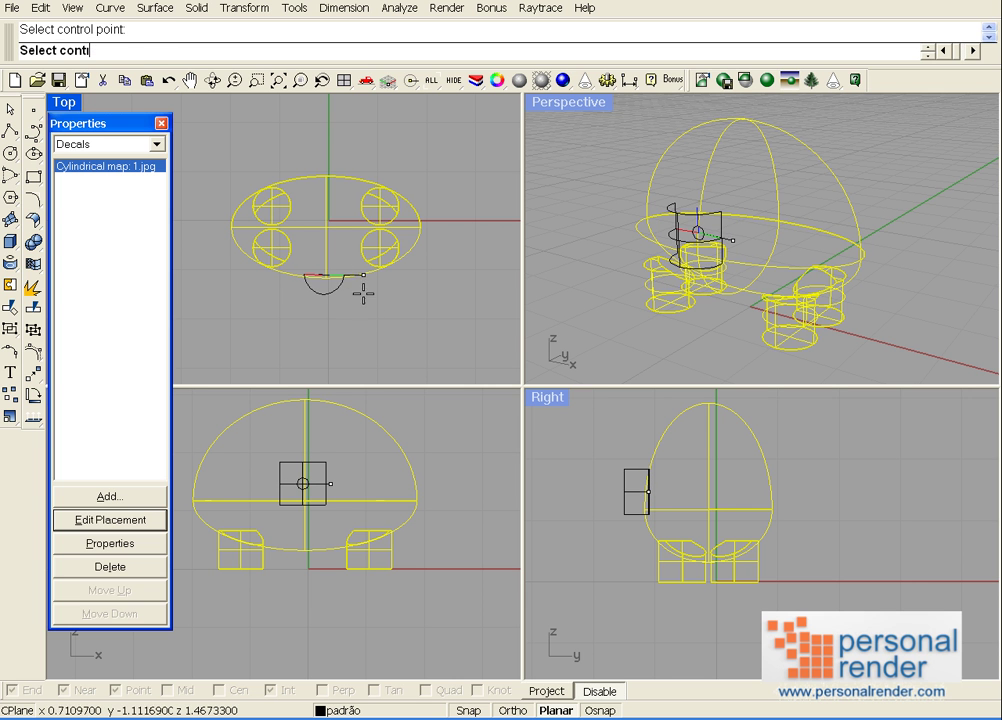
{"action": "left_click", "coordinate": [384, 296]}
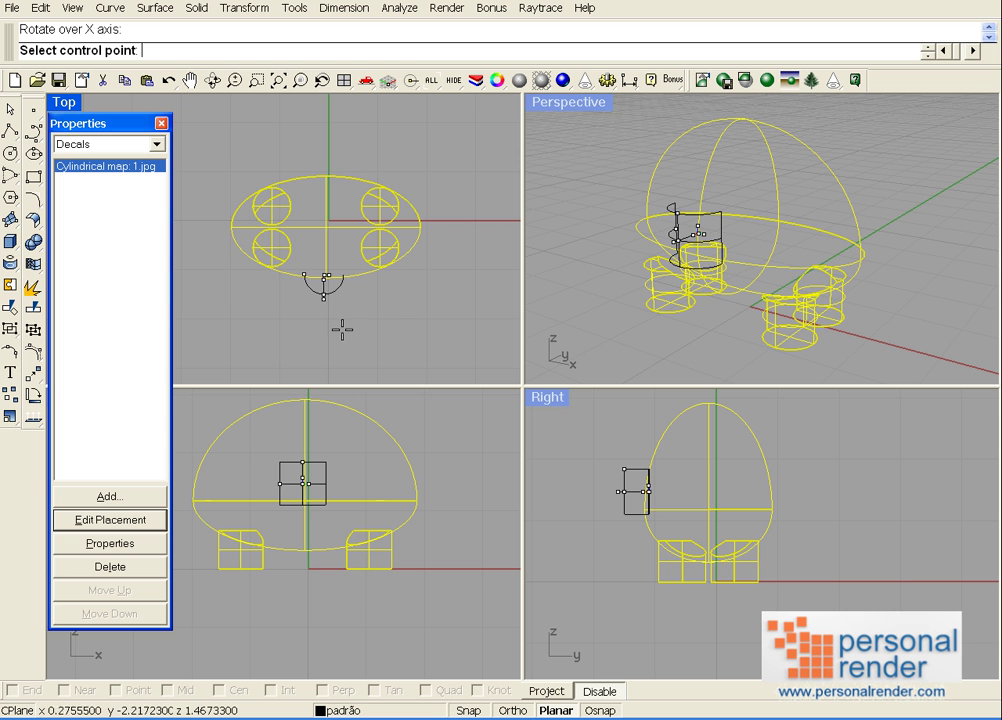
{"action": "left_click_drag", "start_coordinate": [324, 298], "coordinate": [328, 322]}
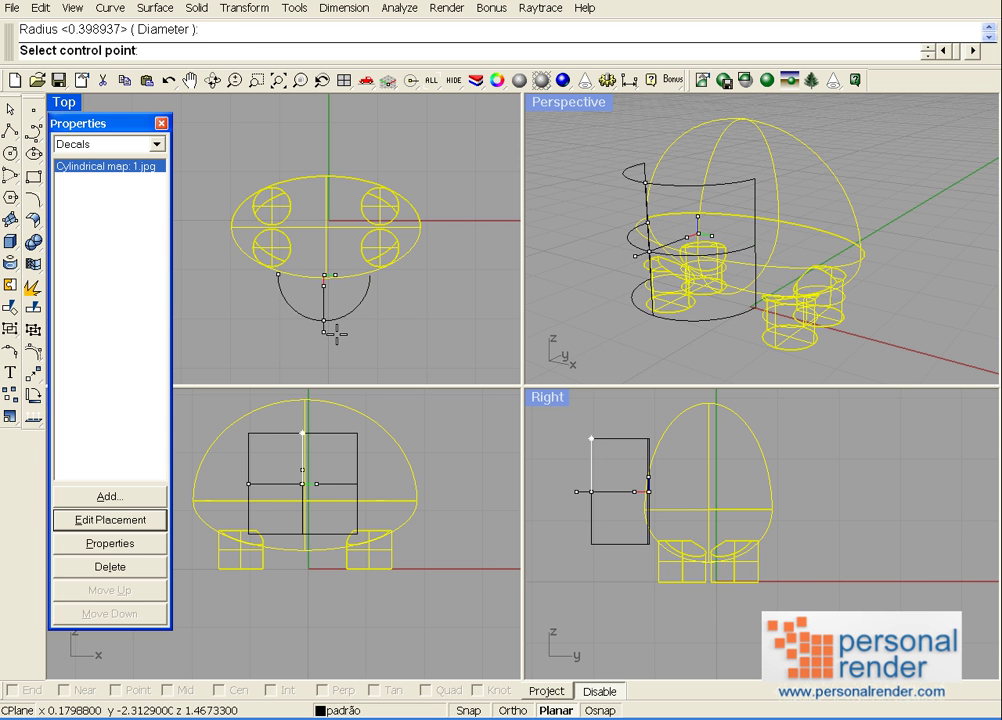
{"action": "key", "text": "Return"}
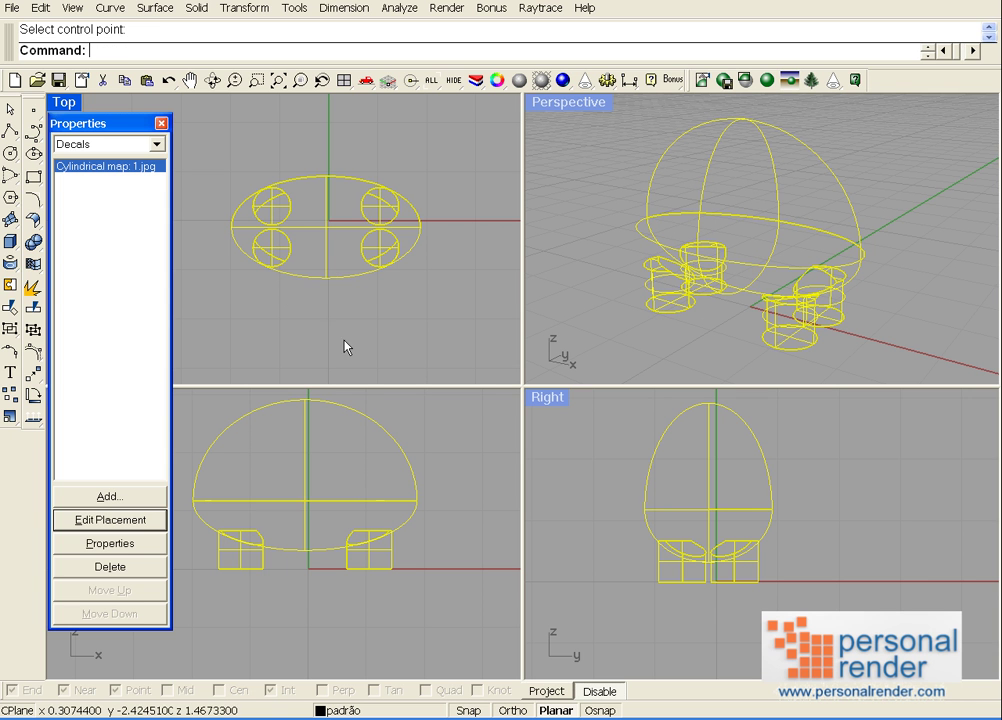
Render the Perspective view again to check the enlarged decal, and close the render window.
{"action": "left_click", "coordinate": [541, 108]}
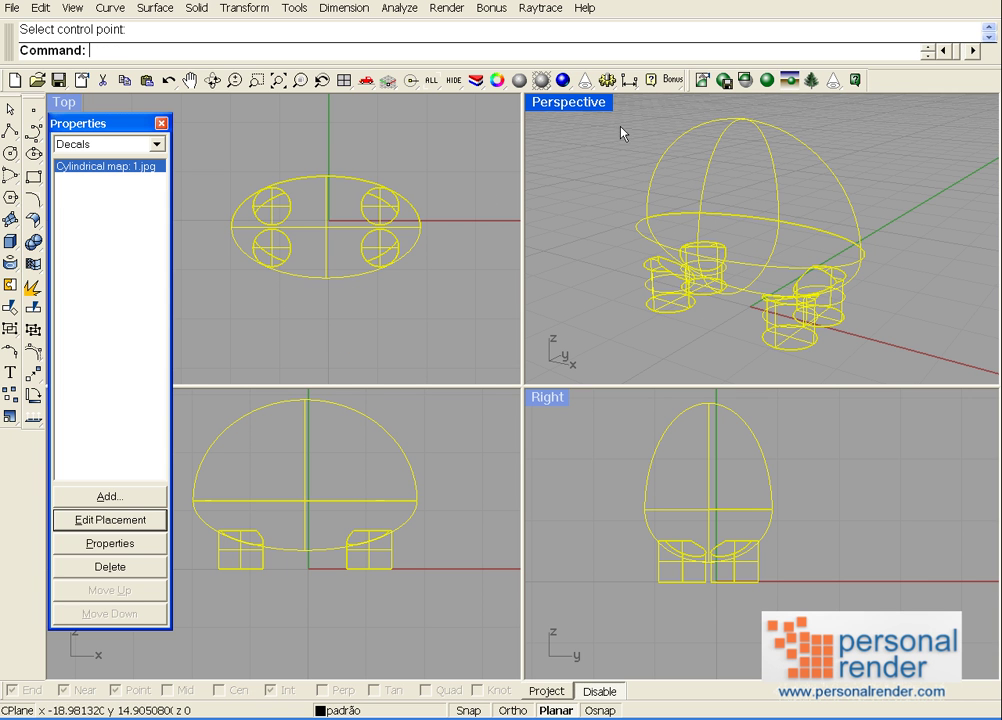
{"action": "left_click", "coordinate": [766, 82]}
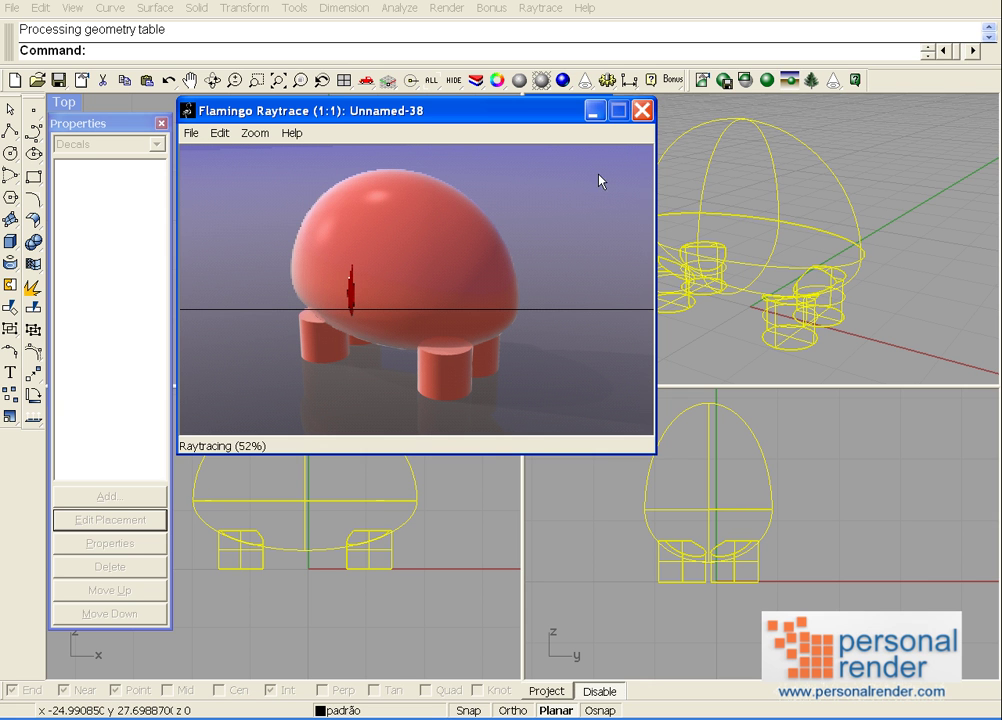
{"action": "left_click", "coordinate": [641, 112]}
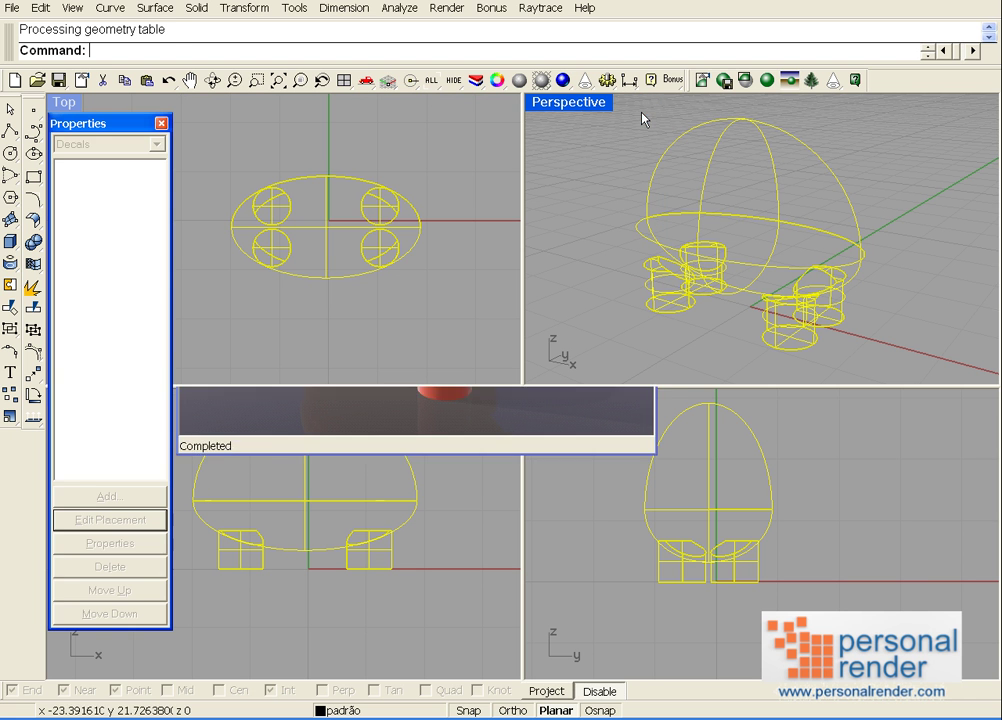
Add 2.jpg as a second decal with cylindrical mapping applied to the inside of the cylinder.
{"action": "left_click", "coordinate": [110, 500]}
{"action": "left_click", "coordinate": [545, 186]}
{"action": "left_click", "coordinate": [585, 203]}
{"action": "double_click", "coordinate": [342, 290]}
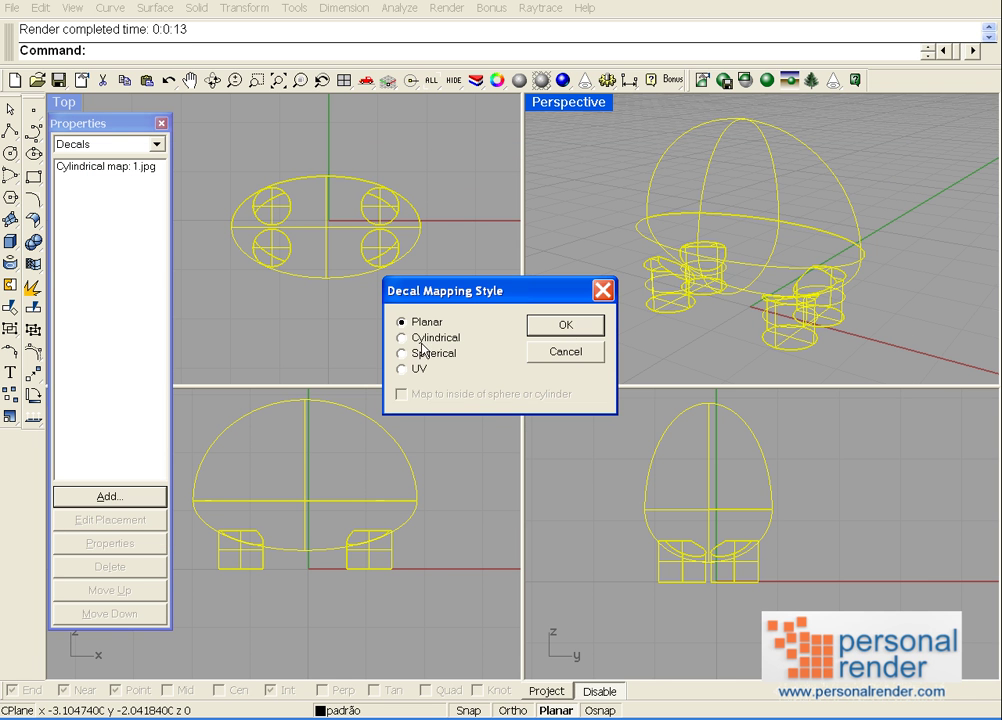
{"action": "left_click", "coordinate": [403, 339]}
{"action": "left_click", "coordinate": [402, 395]}
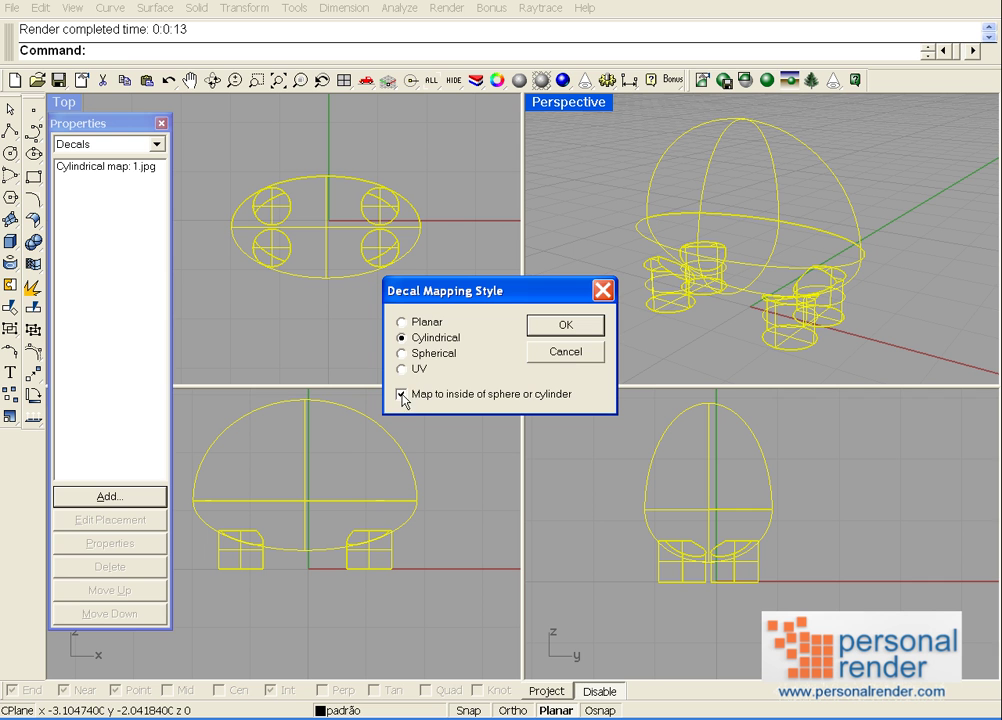
{"action": "left_click", "coordinate": [552, 333]}
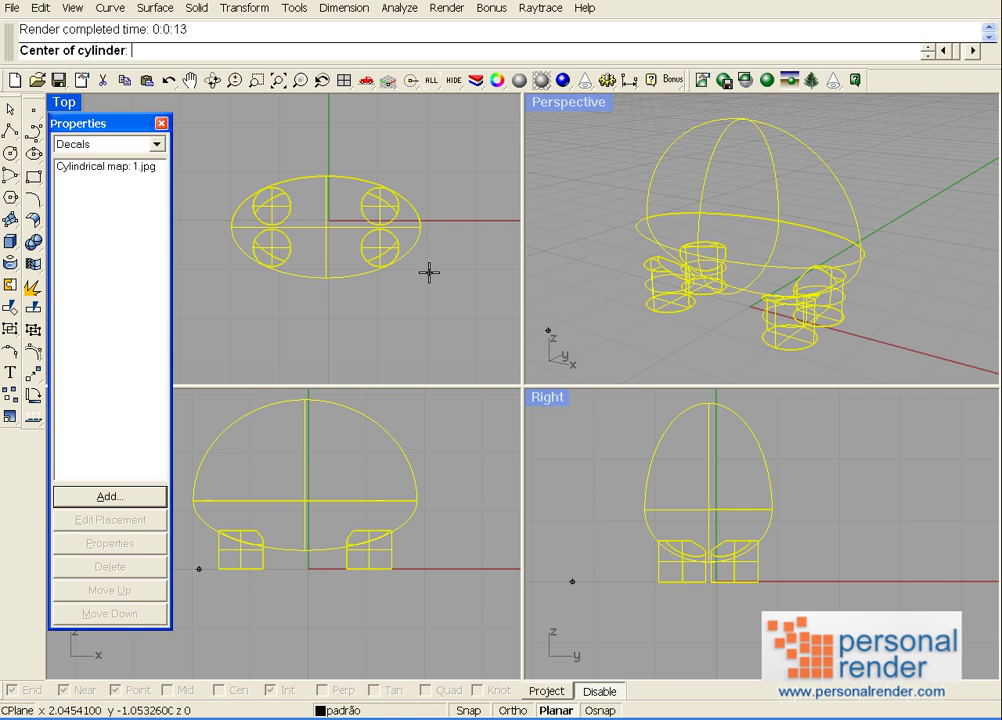
Centre the mapping cylinder on the body with its radius just past the front edge, and orbit it to face upward.
{"action": "left_click", "coordinate": [326, 230]}
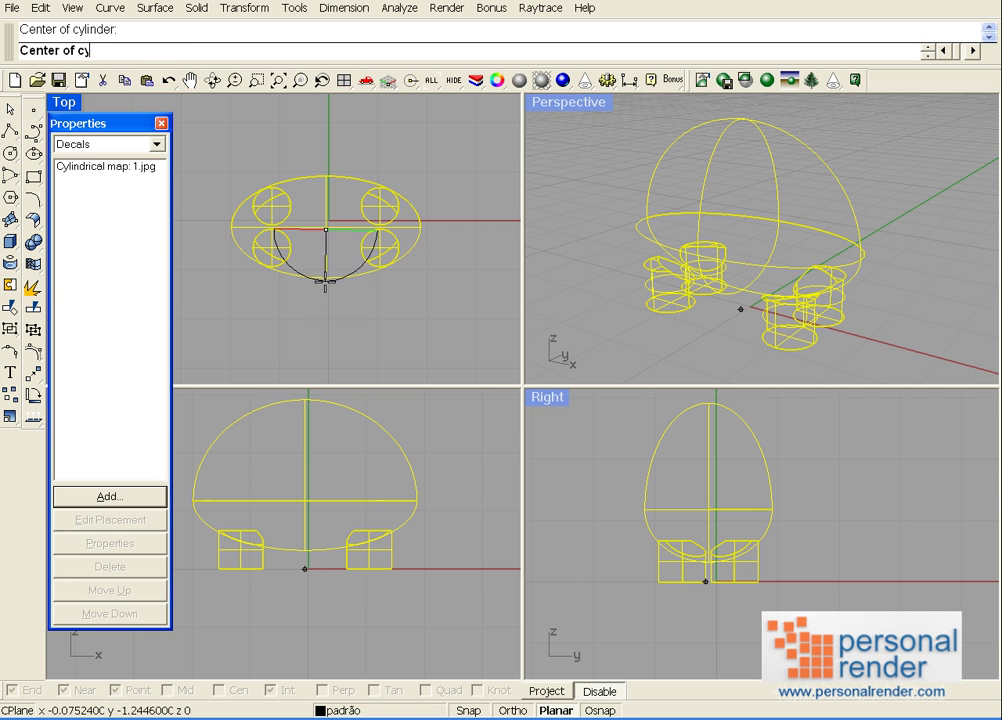
{"action": "left_click", "coordinate": [326, 292]}
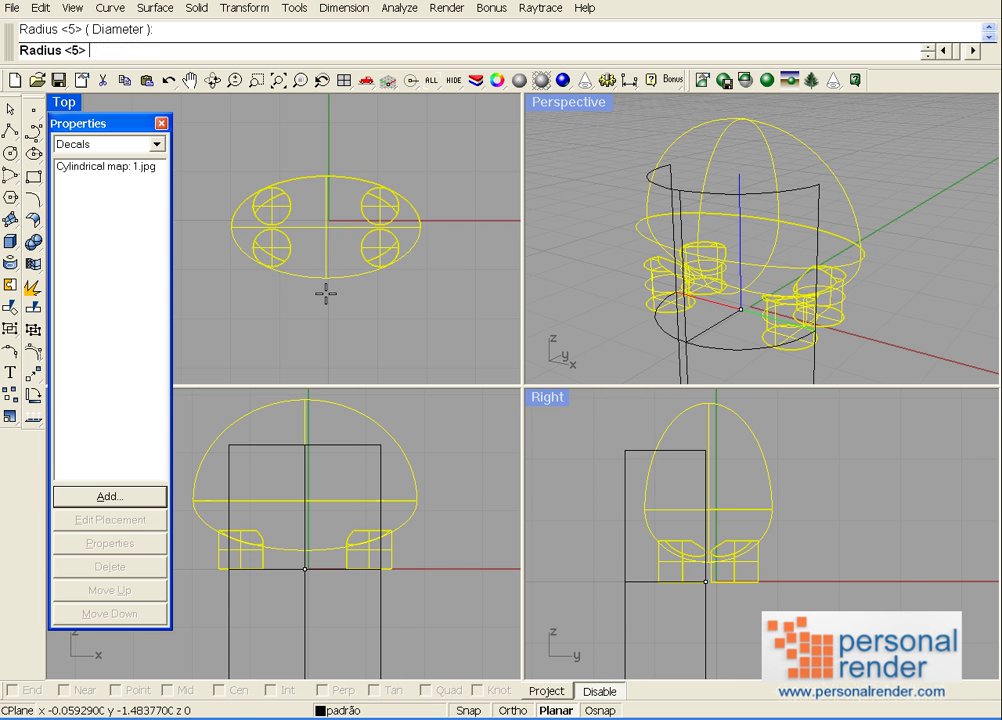
{"action": "left_click", "coordinate": [603, 584]}
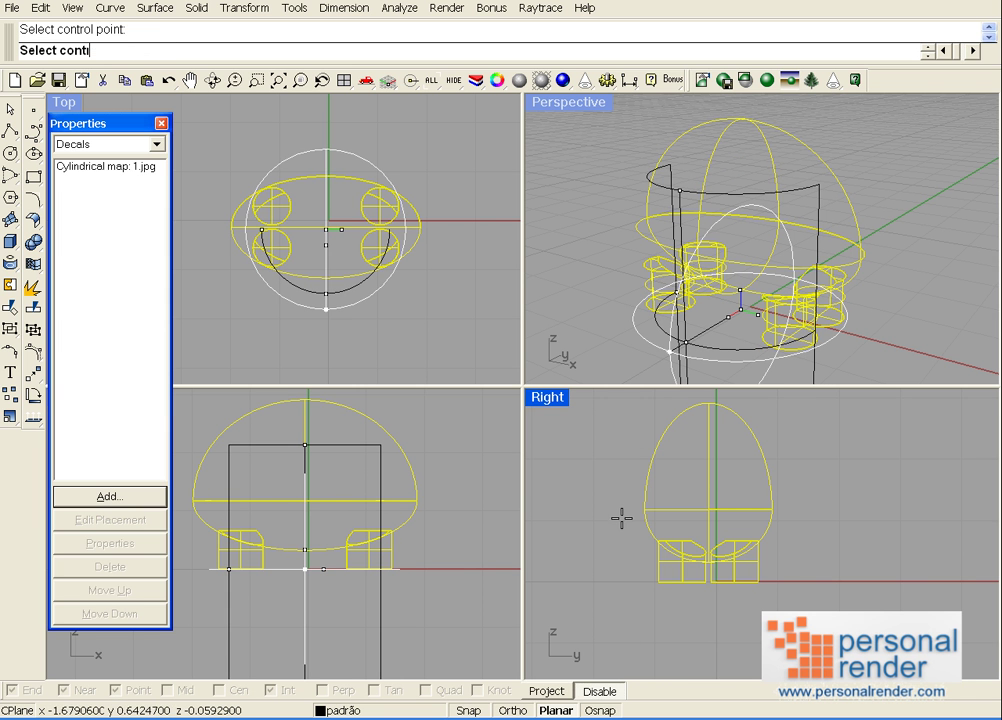
{"action": "left_click_drag", "start_coordinate": [704, 443], "coordinate": [704, 442]}
{"action": "left_click", "coordinate": [705, 443]}
Move the second decal's cylinder up into the body in the Right view and accept the placement.
{"action": "left_click", "coordinate": [707, 581]}
{"action": "left_click", "coordinate": [710, 476]}
{"action": "right_click", "coordinate": [429, 319]}
Mask the 2.jpg decal by color, sampling its white background, and accept the decal.
{"action": "left_click", "coordinate": [476, 294]}
{"action": "left_click", "coordinate": [470, 322]}
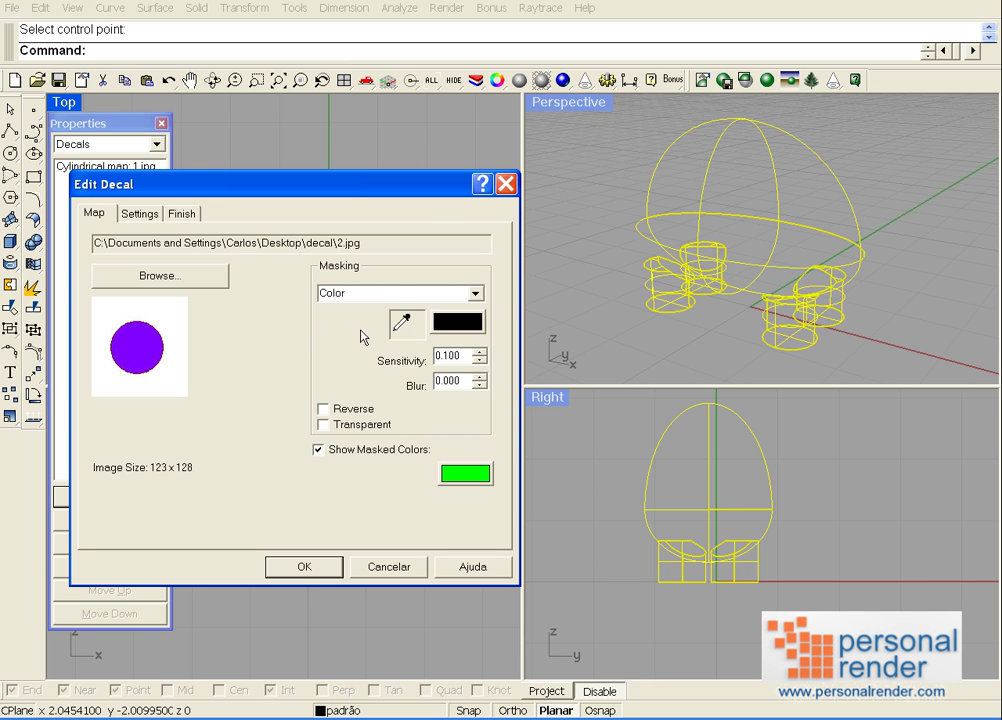
{"action": "left_click", "coordinate": [181, 327]}
{"action": "left_click", "coordinate": [304, 564]}
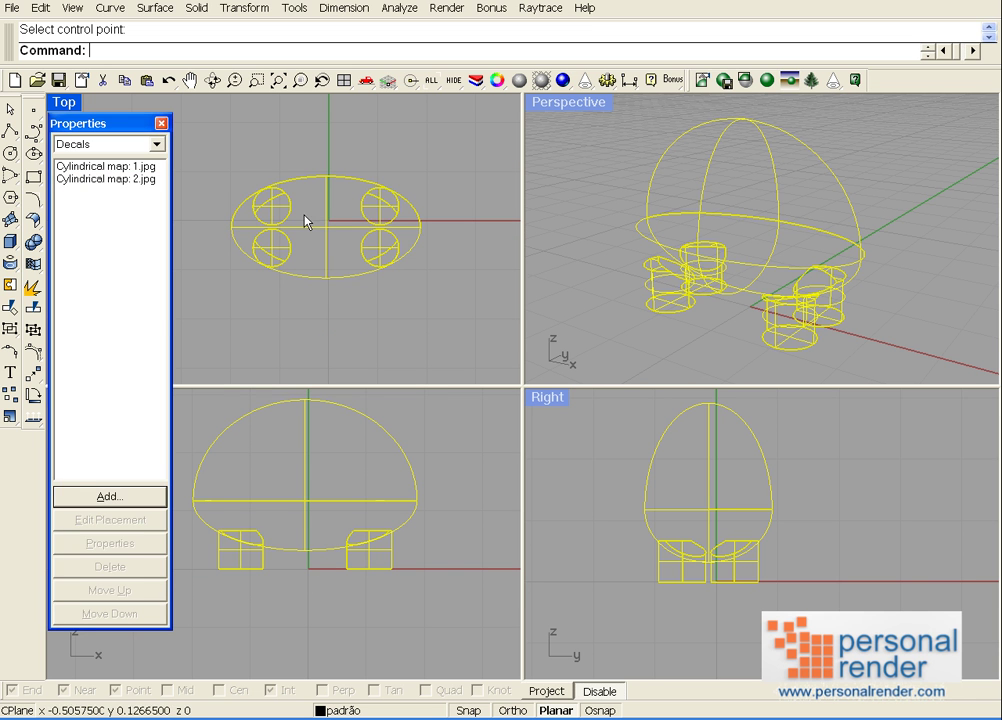
Add 3.jpg as a third decal with cylindrical mapping applied to the inside of the cylinder.
{"action": "left_click", "coordinate": [112, 496]}
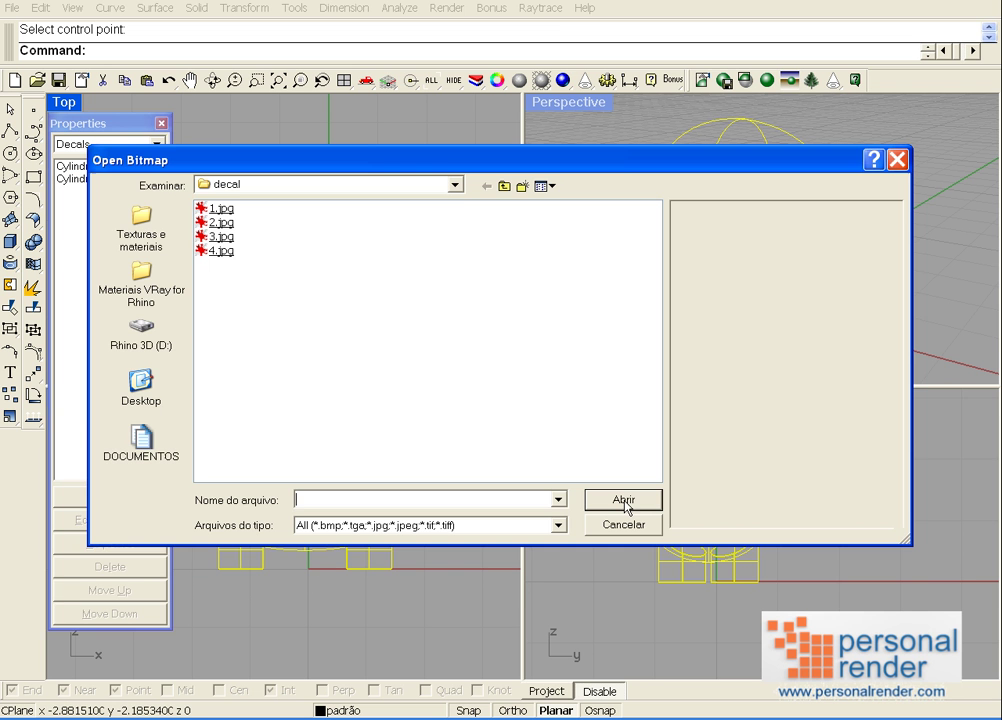
{"action": "left_click", "coordinate": [548, 186]}
{"action": "left_click", "coordinate": [560, 203]}
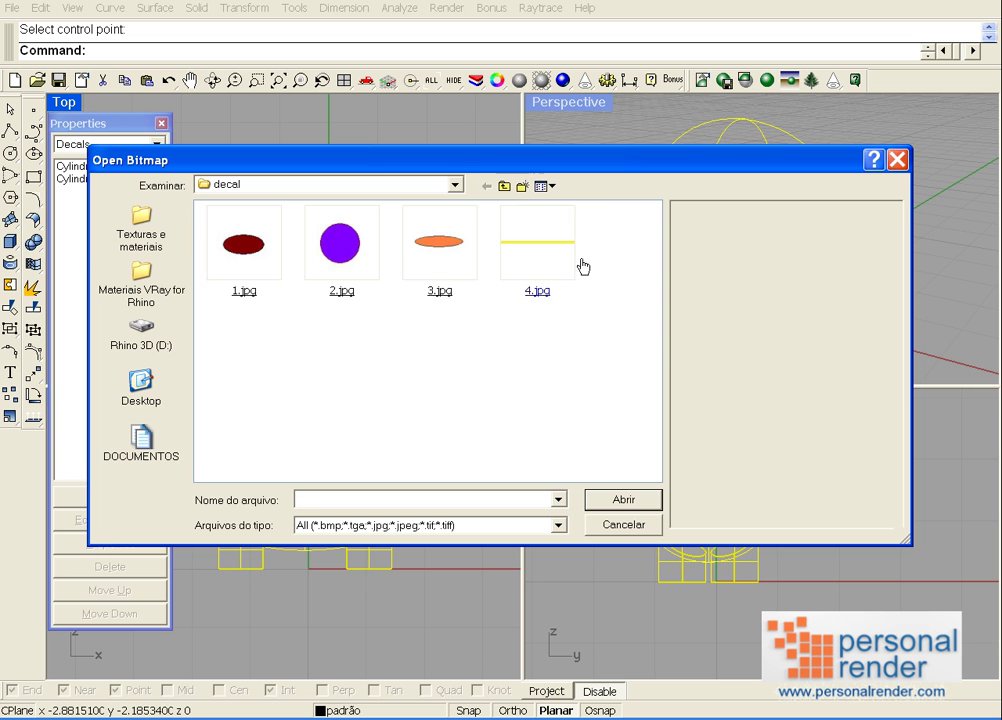
{"action": "left_click", "coordinate": [450, 289]}
{"action": "left_click", "coordinate": [512, 281]}
{"action": "left_click", "coordinate": [446, 285]}
{"action": "double_click", "coordinate": [446, 285]}
{"action": "left_click", "coordinate": [435, 338]}
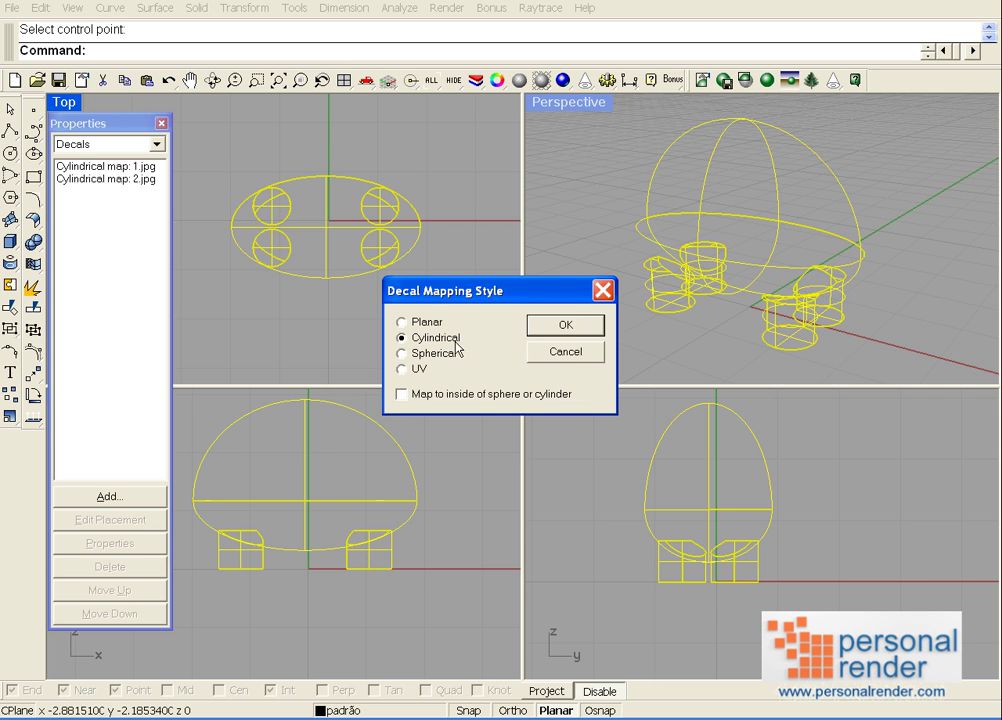
{"action": "left_click", "coordinate": [403, 393]}
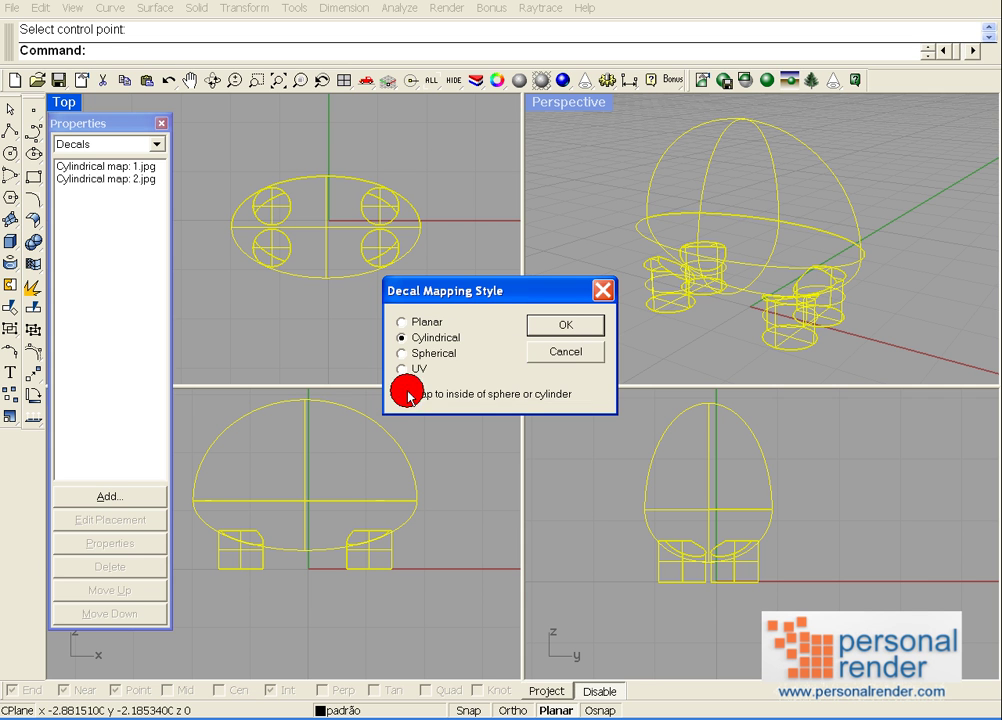
{"action": "left_click", "coordinate": [568, 325]}
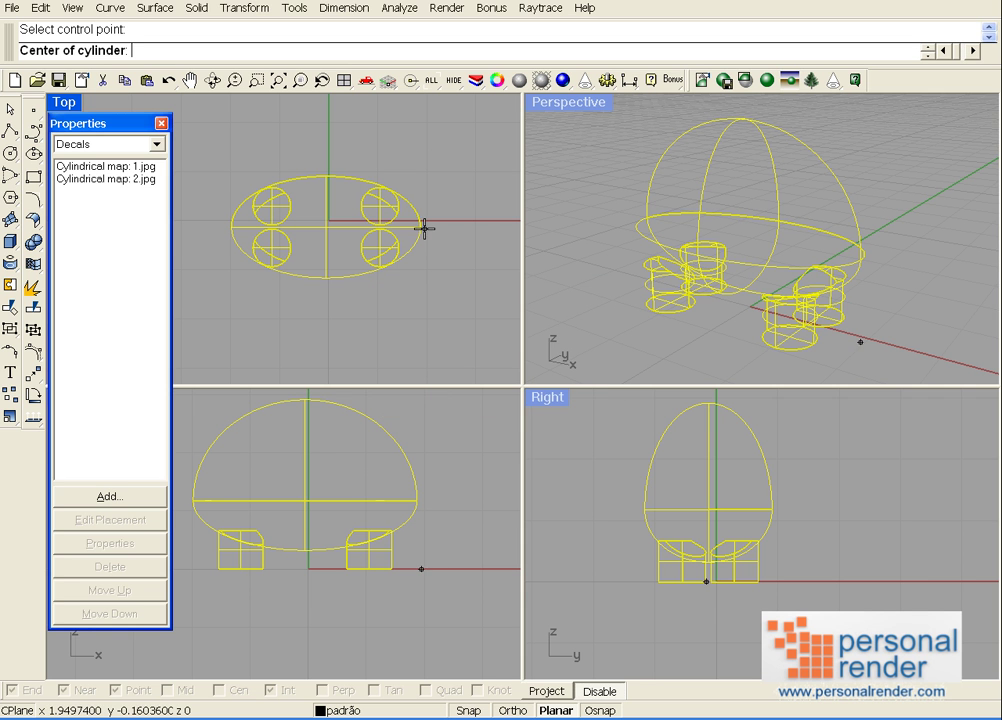
Place the 3.jpg mapping cylinder just past the body's +X end with a radius about half the body's depth, and shift its centre toward -Y.
{"action": "left_click", "coordinate": [475, 228]}
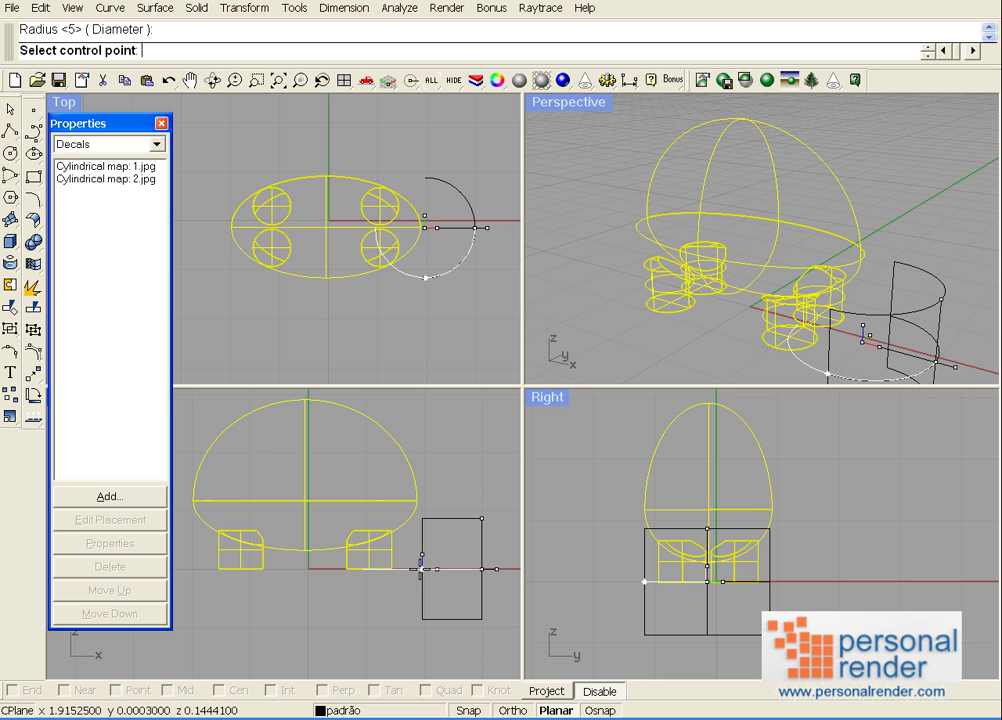
{"action": "right_click_drag", "start_coordinate": [427, 580], "coordinate": [427, 403]}
{"action": "scroll", "coordinate": [392, 480], "scroll_direction": "down", "scroll_amount": 3}
{"action": "right_click_drag", "start_coordinate": [439, 459], "coordinate": [436, 483]}
{"action": "left_click", "coordinate": [425, 227]}
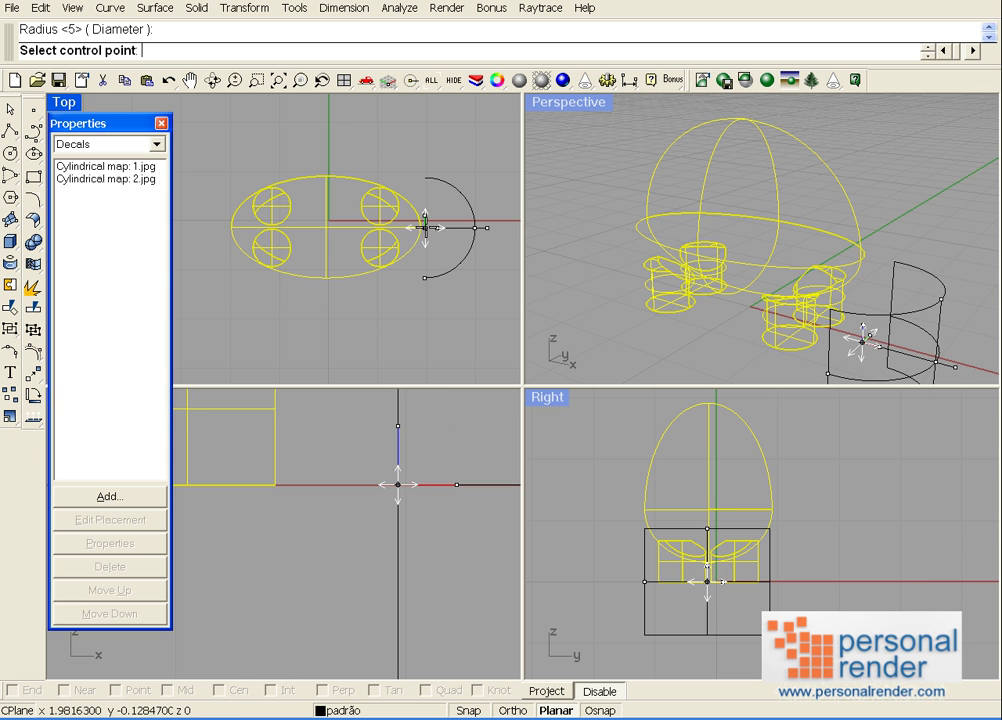
{"action": "left_click", "coordinate": [410, 320]}
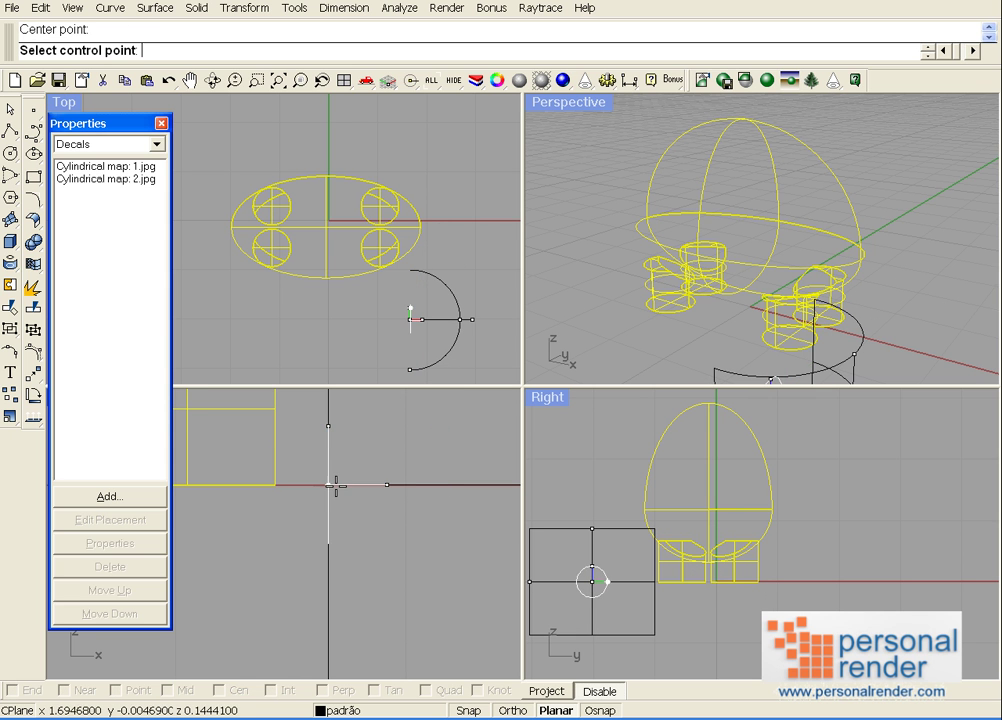
Raise the 3.jpg cylinder to body height in the Front view, bring its centre onto the body's lengthwise axis near the +X end, and accept the placement.
{"action": "left_click", "coordinate": [410, 320]}
{"action": "right_click_drag", "start_coordinate": [334, 440], "coordinate": [353, 585], "text": "ctrl"}
{"action": "right_click_drag", "start_coordinate": [327, 431], "coordinate": [380, 496]}
{"action": "left_click", "coordinate": [357, 496]}
{"action": "left_click", "coordinate": [375, 323]}
{"action": "left_click", "coordinate": [377, 227]}
{"action": "right_click", "coordinate": [357, 358]}
Mask the 3.jpg decal by color, sampling its white background, and accept the decal.
{"action": "left_click", "coordinate": [304, 567]}
{"action": "left_click", "coordinate": [340, 321]}
{"action": "left_click", "coordinate": [405, 324]}
{"action": "left_click", "coordinate": [253, 323]}
{"action": "left_click", "coordinate": [304, 567]}
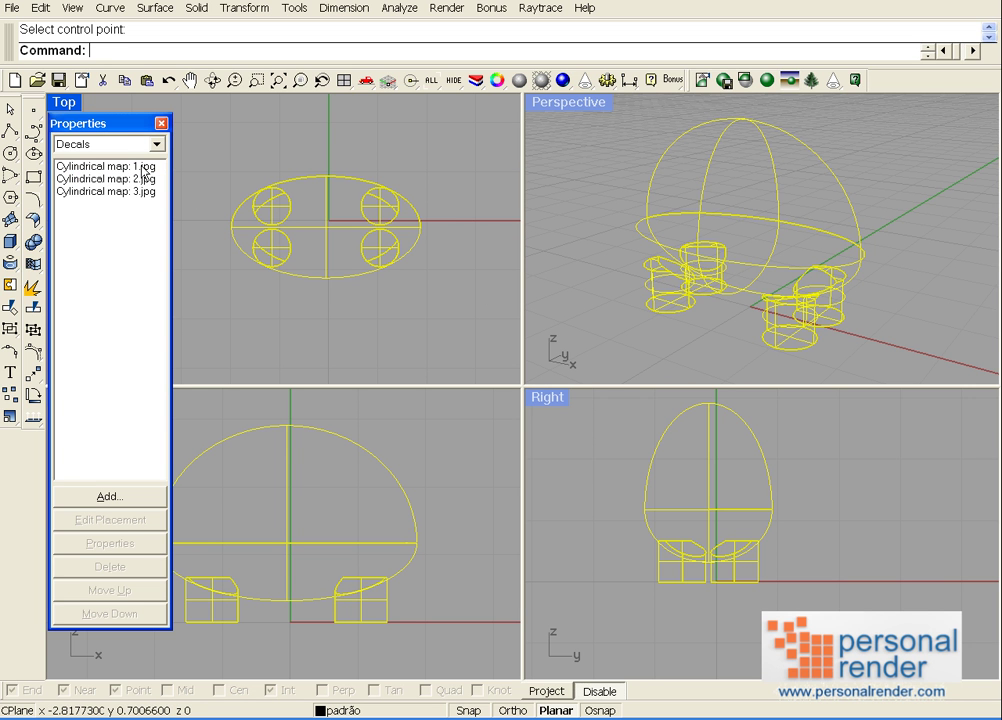
Add 4.jpg as a fourth decal with cylindrical mapping applied to the inside of the cylinder.
{"action": "left_click", "coordinate": [104, 496]}
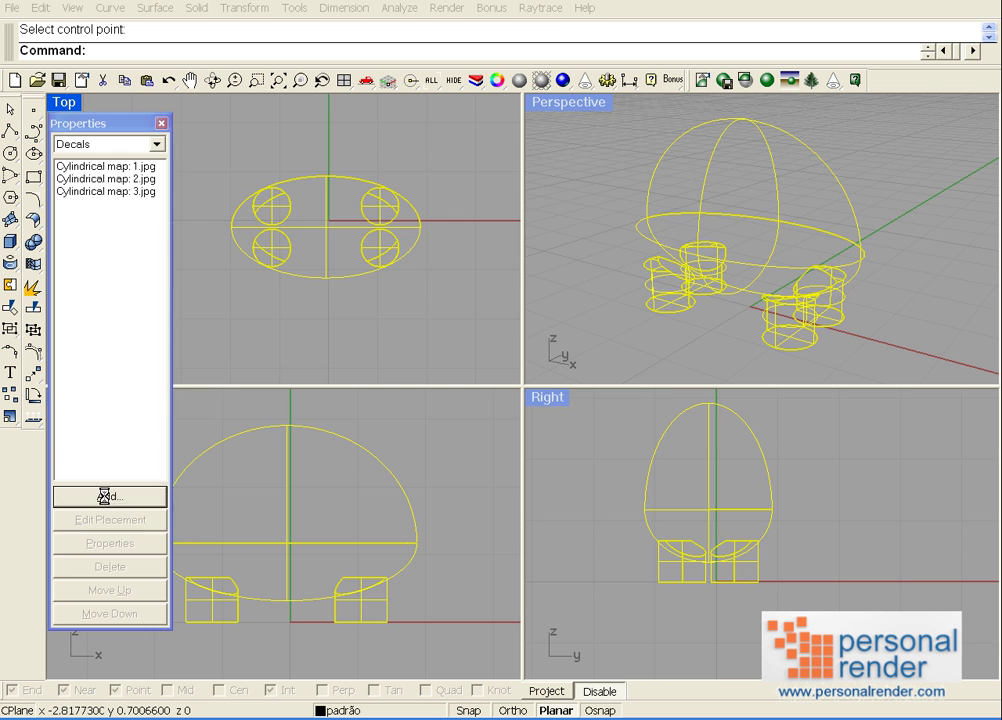
{"action": "left_click", "coordinate": [544, 186]}
{"action": "left_click", "coordinate": [560, 207]}
{"action": "left_click", "coordinate": [533, 255]}
{"action": "double_click", "coordinate": [533, 255]}
{"action": "left_click", "coordinate": [403, 354]}
{"action": "left_click", "coordinate": [408, 336]}
{"action": "left_click", "coordinate": [399, 396]}
{"action": "left_click", "coordinate": [548, 330]}
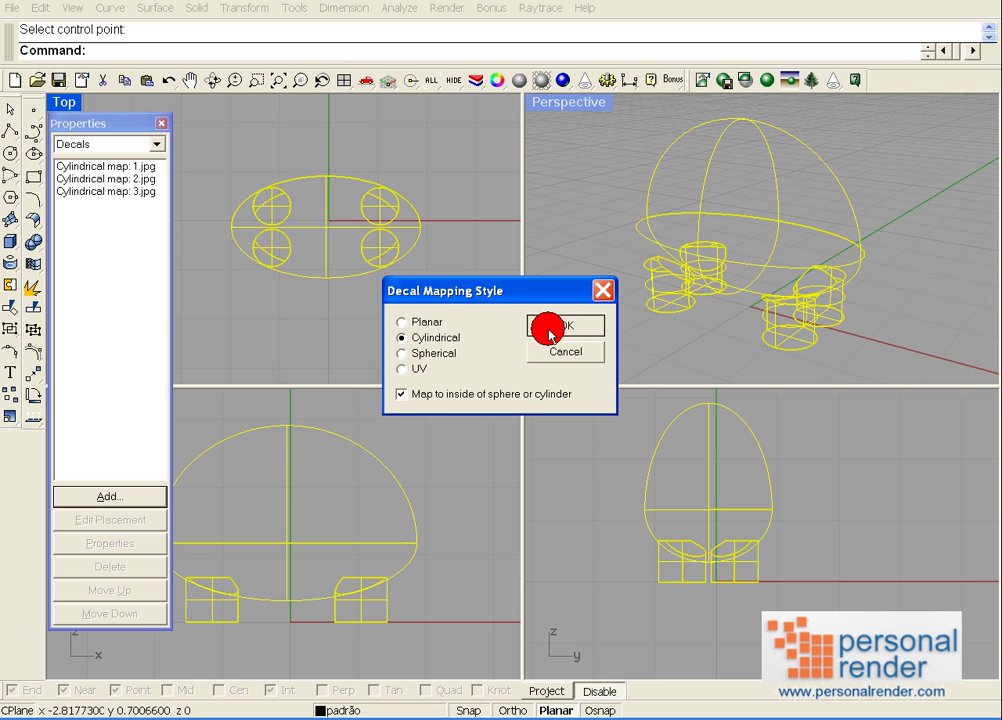
Place the 4.jpg mapping cylinder at the body's front edge with a radius about half the body's depth, and extend its sweep to a full circle.
{"action": "left_click", "coordinate": [326, 287]}
{"action": "left_click", "coordinate": [324, 333]}
{"action": "left_click", "coordinate": [277, 287]}
{"action": "left_click", "coordinate": [326, 237]}
Centre the 4.jpg cylinder on the body in the Top view, raise it to just below the body's horizontal seam, and accept the placement.
{"action": "left_click", "coordinate": [324, 243]}
{"action": "left_click", "coordinate": [325, 227]}
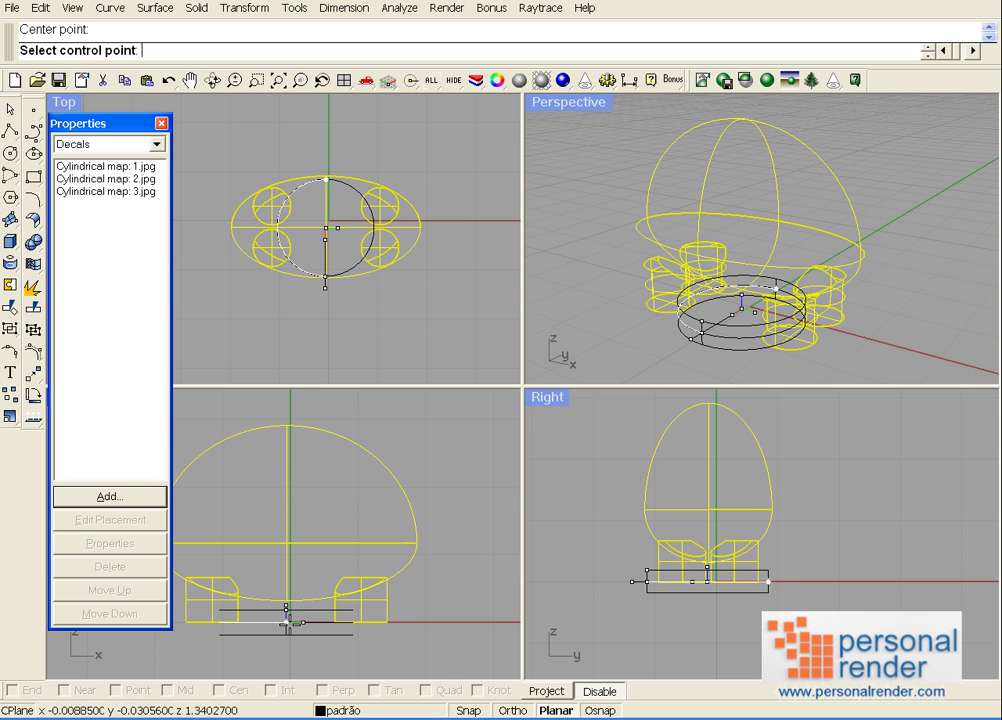
{"action": "scroll", "coordinate": [285, 620], "scroll_direction": "up", "scroll_amount": 5}
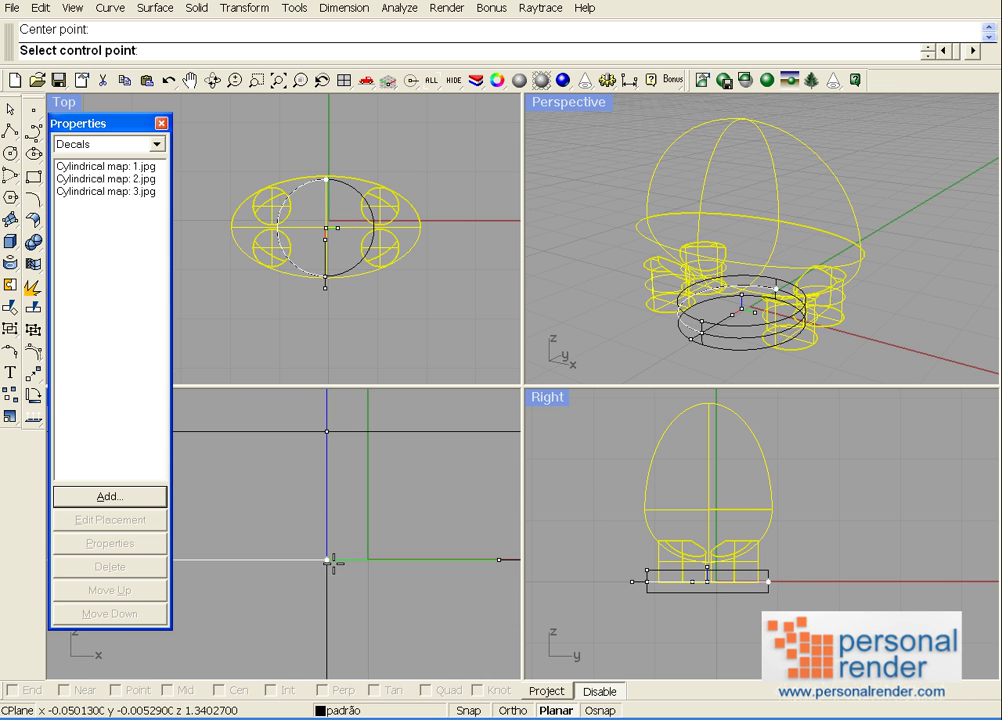
{"action": "left_click", "coordinate": [328, 230]}
{"action": "right_click_drag", "start_coordinate": [311, 432], "coordinate": [324, 560], "text": "ctrl"}
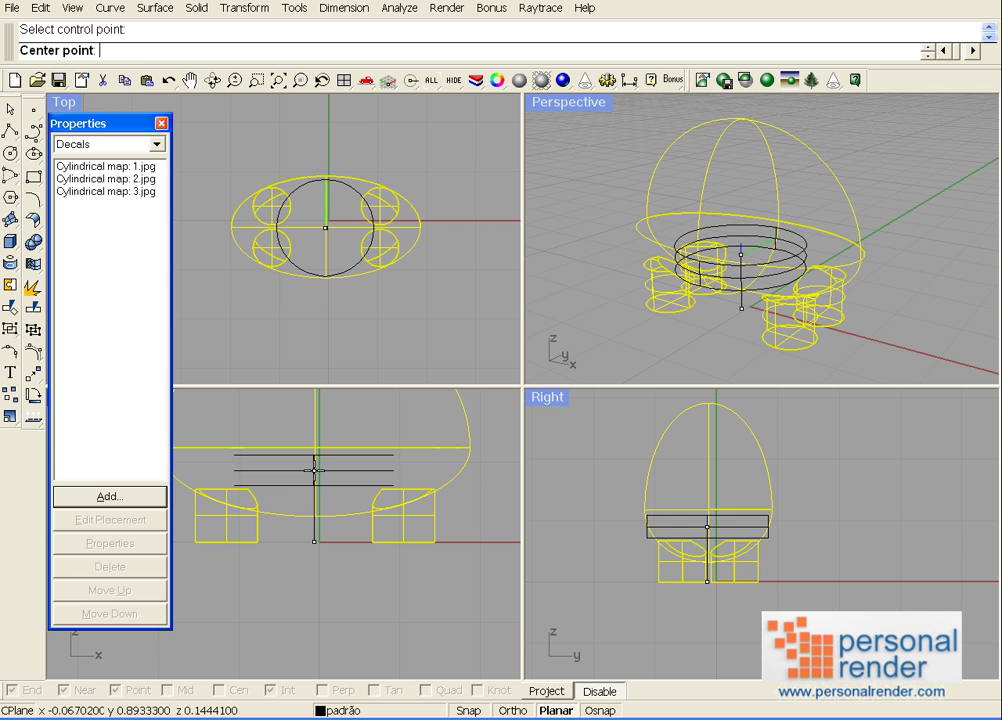
{"action": "left_click", "coordinate": [315, 469]}
{"action": "right_click", "coordinate": [315, 470]}
Mask the 4.jpg decal by color, sampling the white beside its yellow stripe, and accept the decal.
{"action": "left_click", "coordinate": [475, 295]}
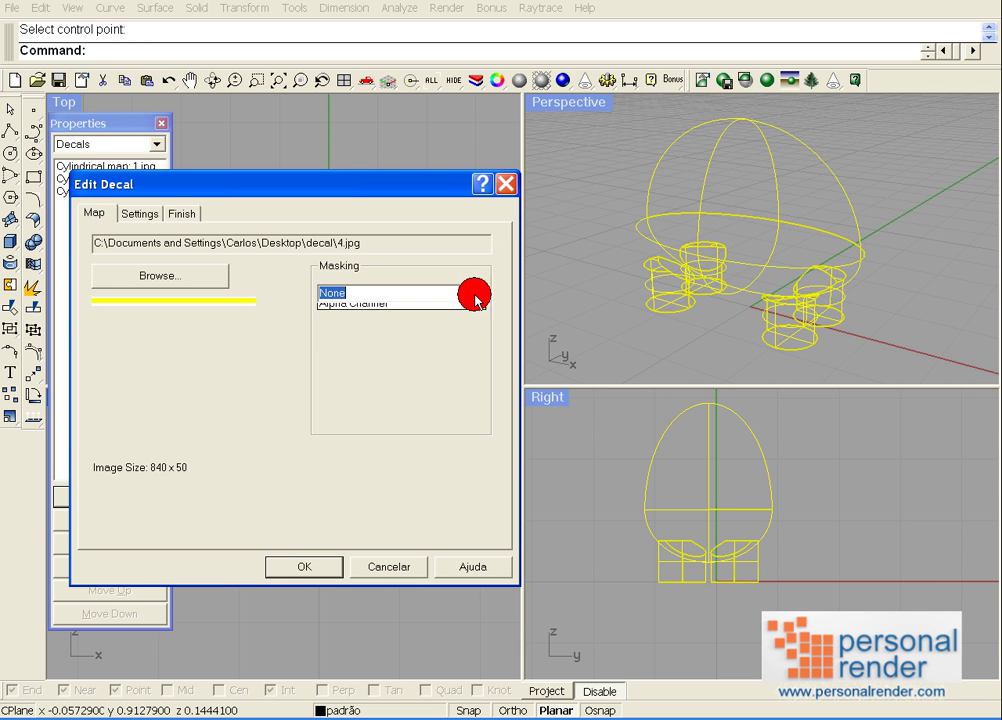
{"action": "left_click", "coordinate": [462, 320]}
{"action": "left_click", "coordinate": [406, 324]}
{"action": "left_click", "coordinate": [254, 300]}
{"action": "left_click", "coordinate": [300, 566]}
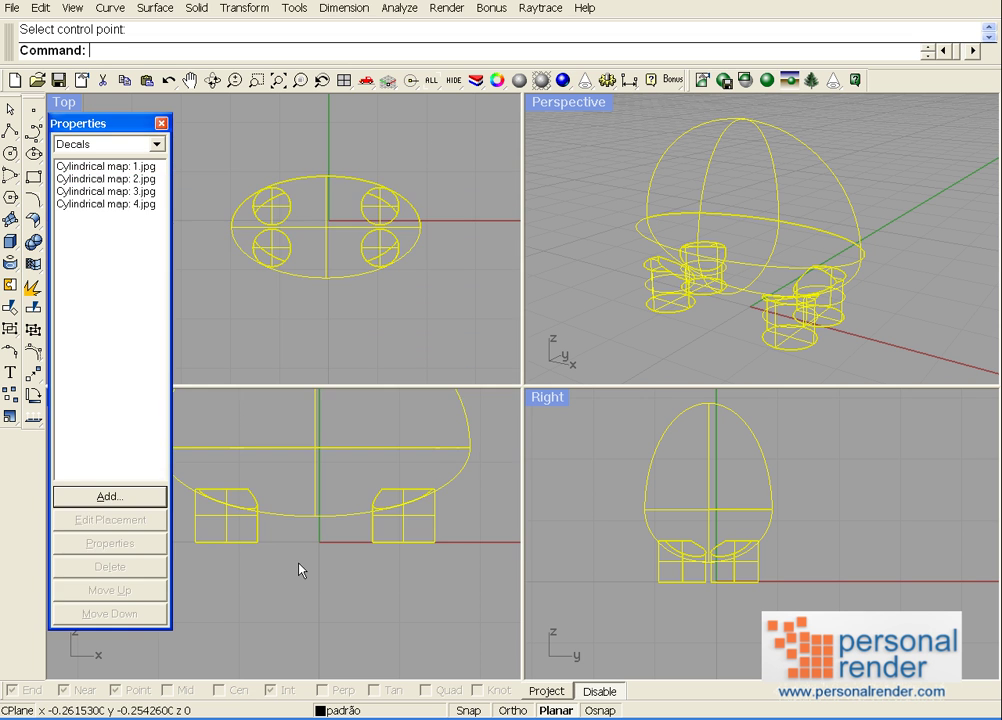
Render the Perspective view in Flamingo, examine the edges and placement of the four decals, and close the render.
{"action": "left_click", "coordinate": [553, 104]}
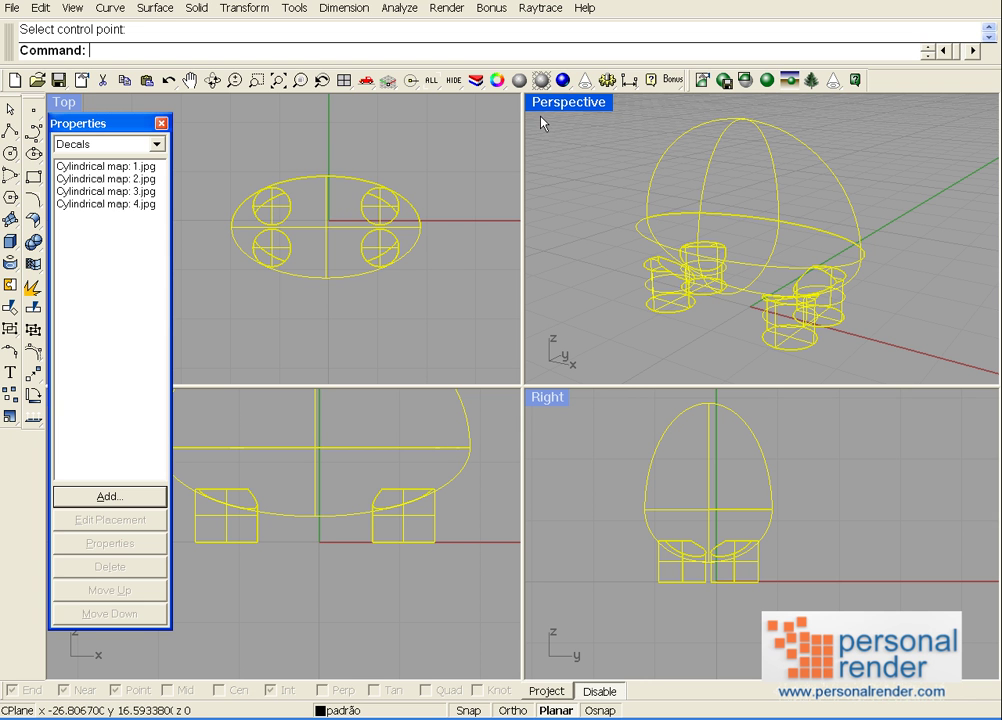
{"action": "left_click", "coordinate": [768, 80]}
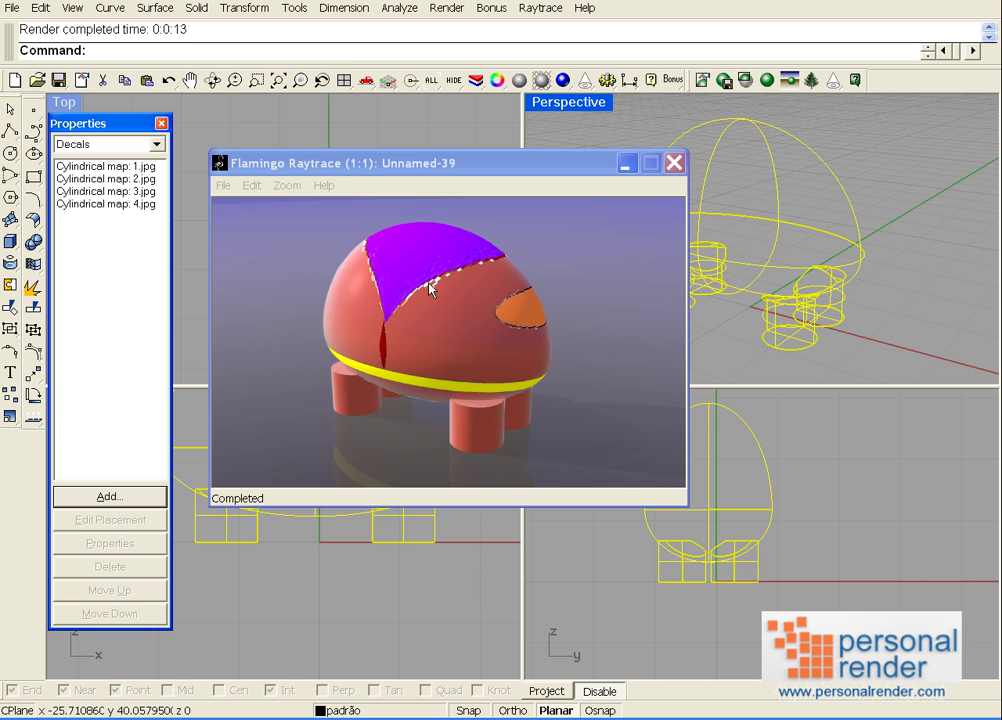
{"action": "left_click", "coordinate": [674, 162]}
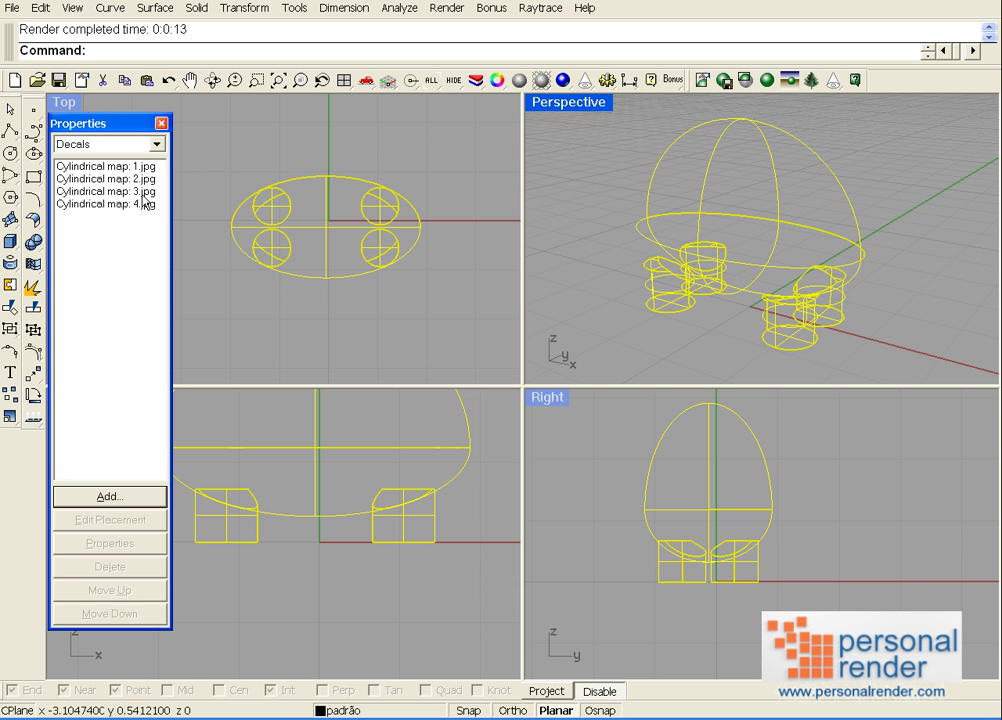
Change the color-mask sensitivity of the 2.jpg decal and accept its properties.
{"action": "left_click", "coordinate": [131, 180]}
{"action": "left_click", "coordinate": [121, 541]}
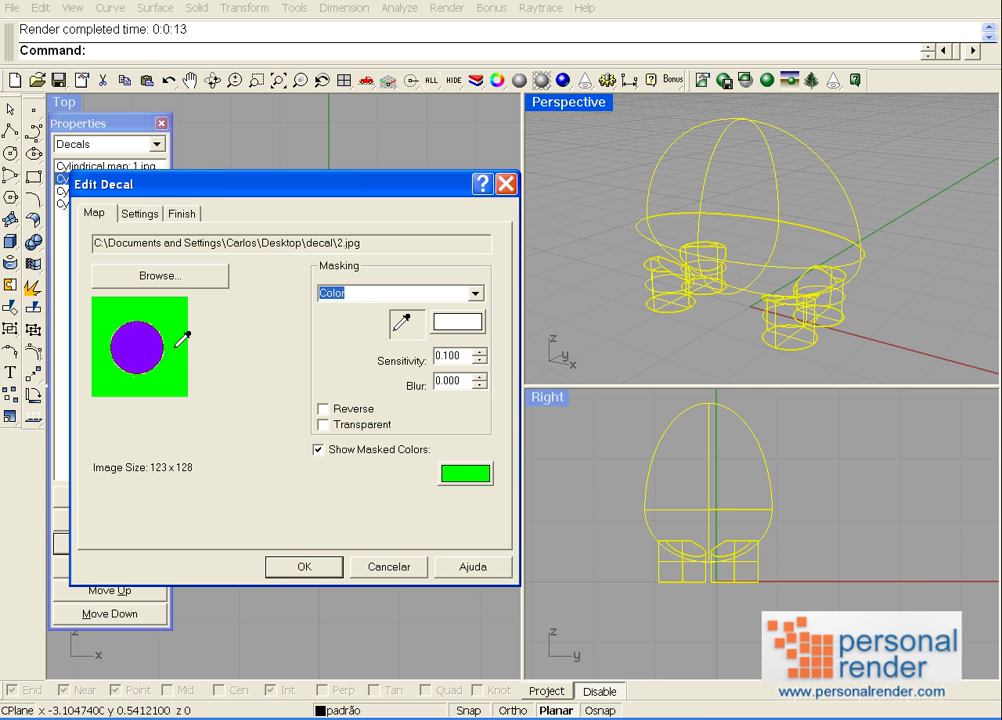
{"action": "left_click", "coordinate": [451, 356]}
{"action": "left_click", "coordinate": [306, 566]}
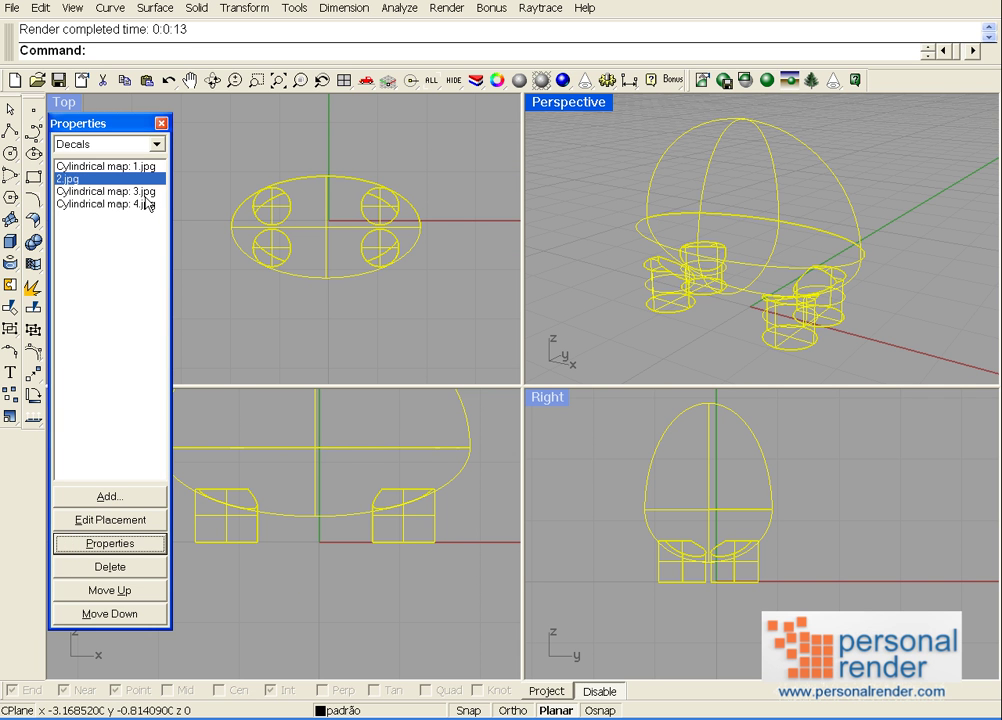
Change the color-mask sensitivity of the 3.jpg decal and accept its properties.
{"action": "left_click", "coordinate": [141, 192]}
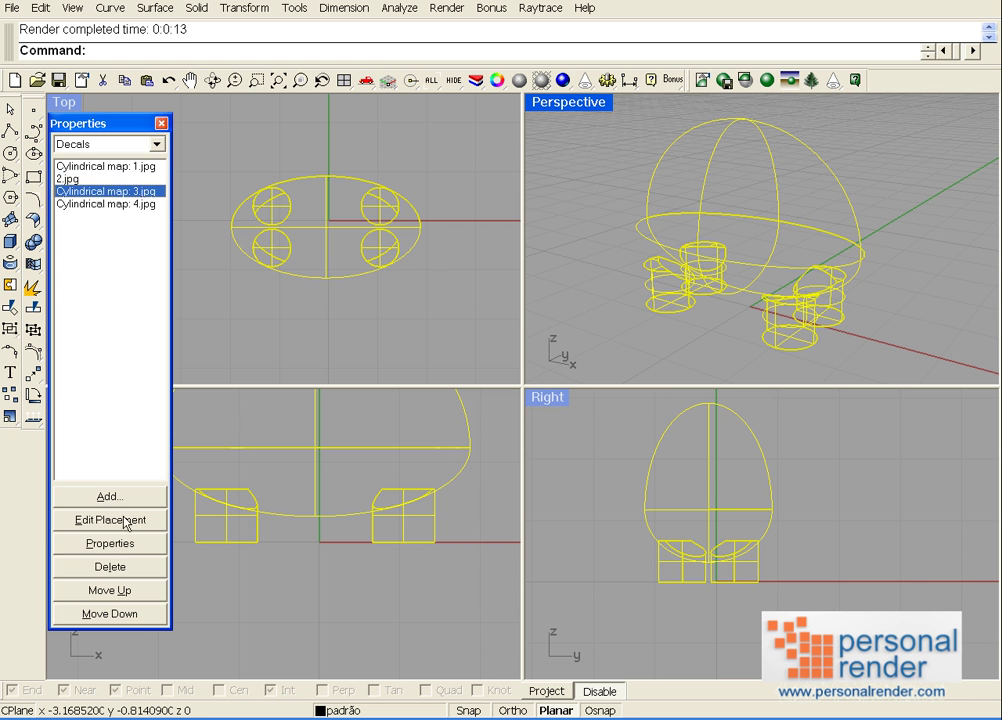
{"action": "left_click", "coordinate": [116, 548]}
{"action": "left_click", "coordinate": [443, 356]}
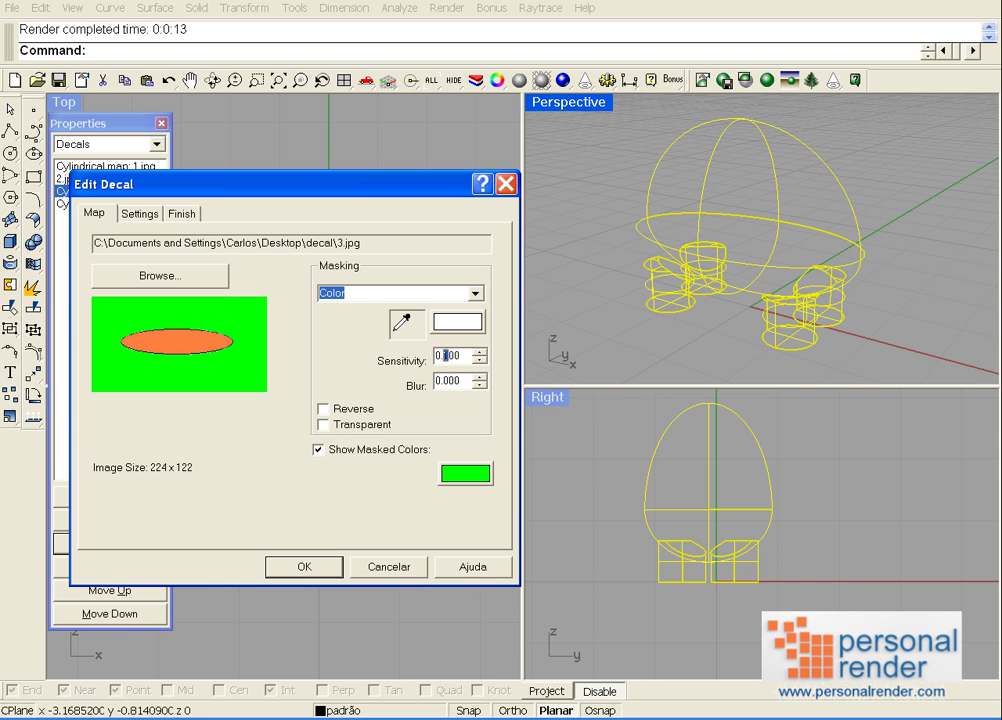
{"action": "left_click", "coordinate": [451, 356]}
{"action": "left_click", "coordinate": [312, 568]}
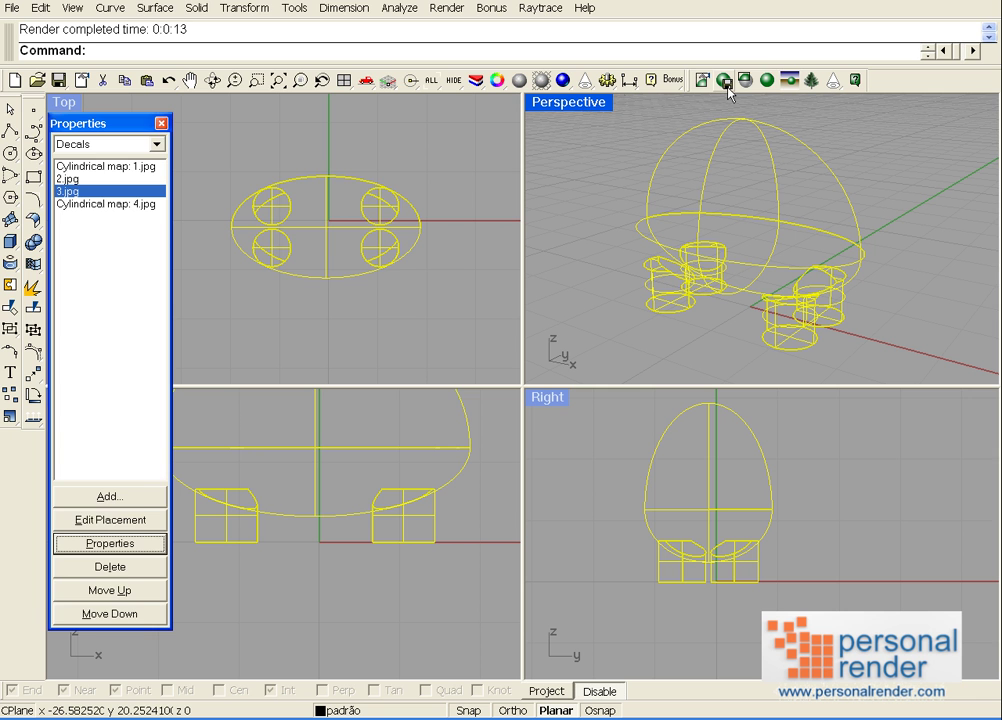
Render the Perspective view again in Flamingo to check the adjusted decal masks, moving the render window over the viewports.
{"action": "left_click", "coordinate": [766, 82]}
{"action": "left_click_drag", "start_coordinate": [381, 3], "coordinate": [563, 149]}
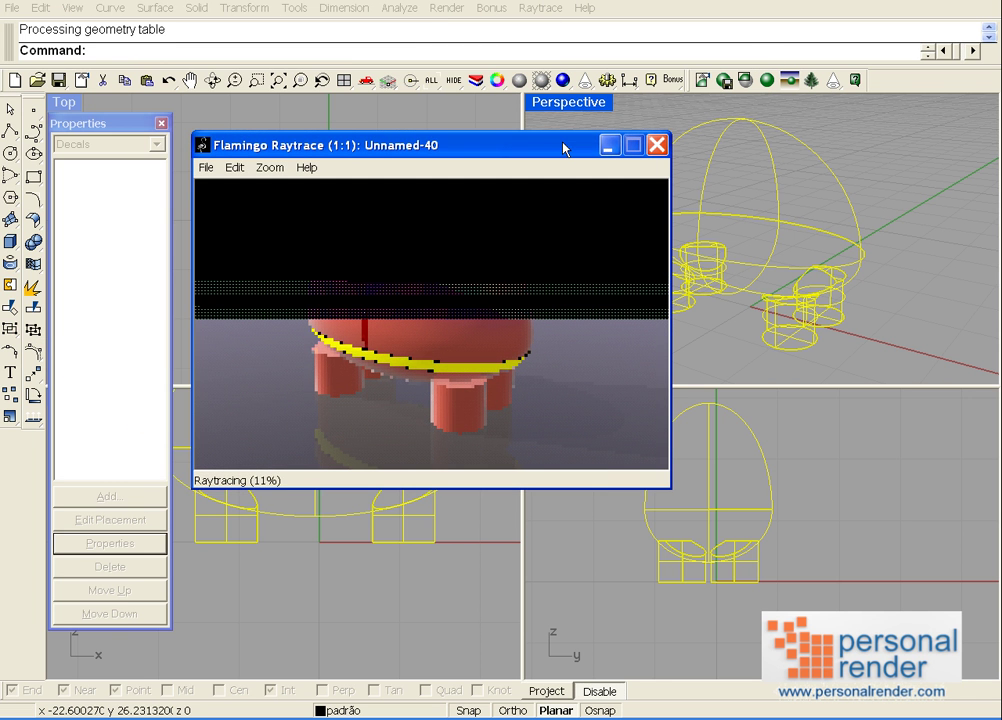